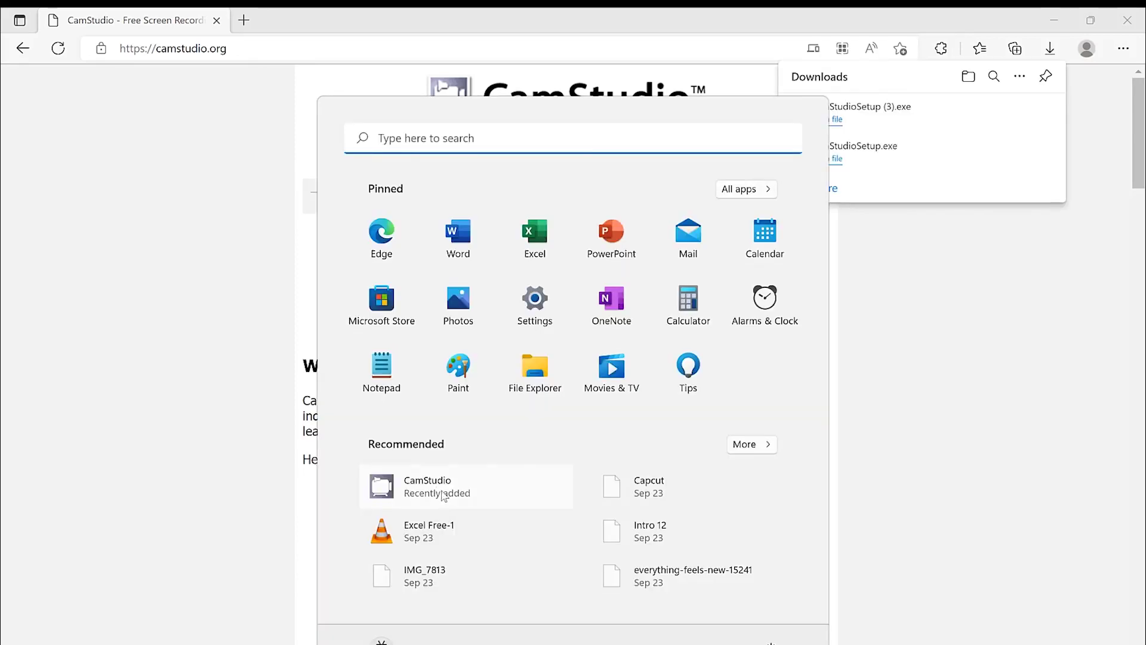
Launch CamStudio from the Start menu and show its File and Region menus
click(443, 493)
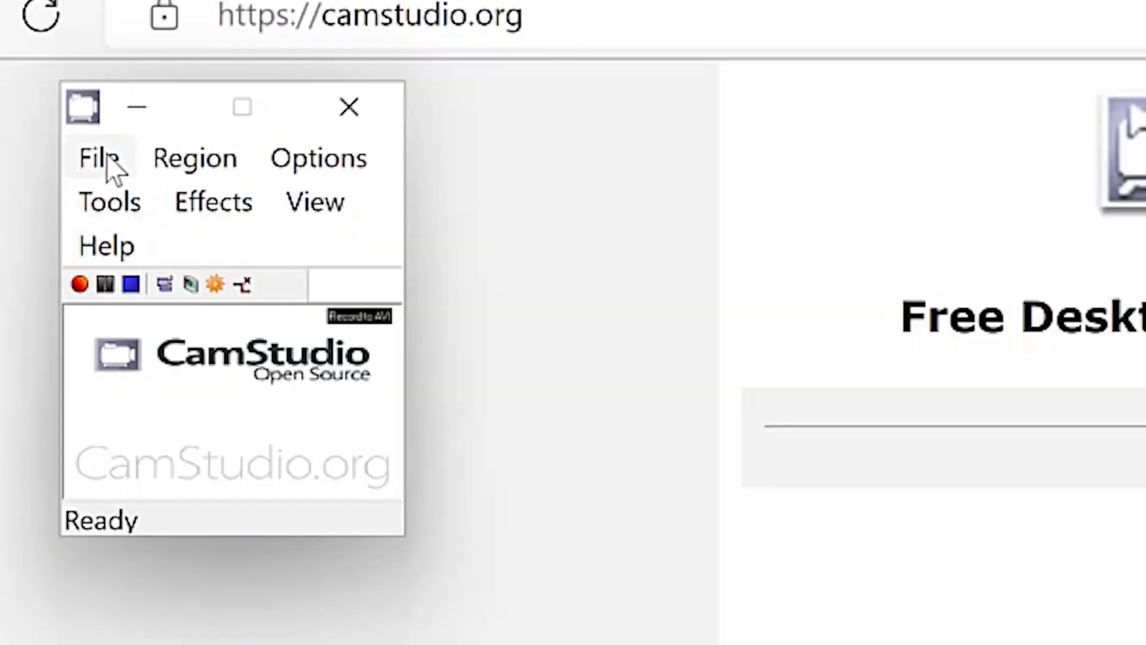
click(108, 160)
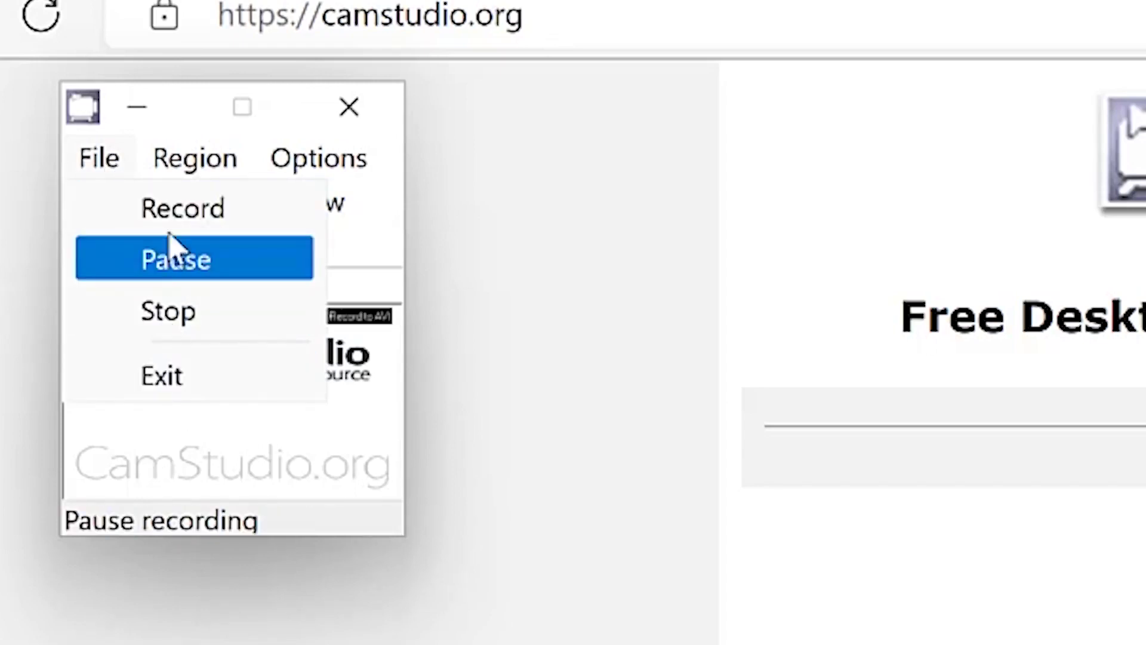
mouse_move(156, 162)
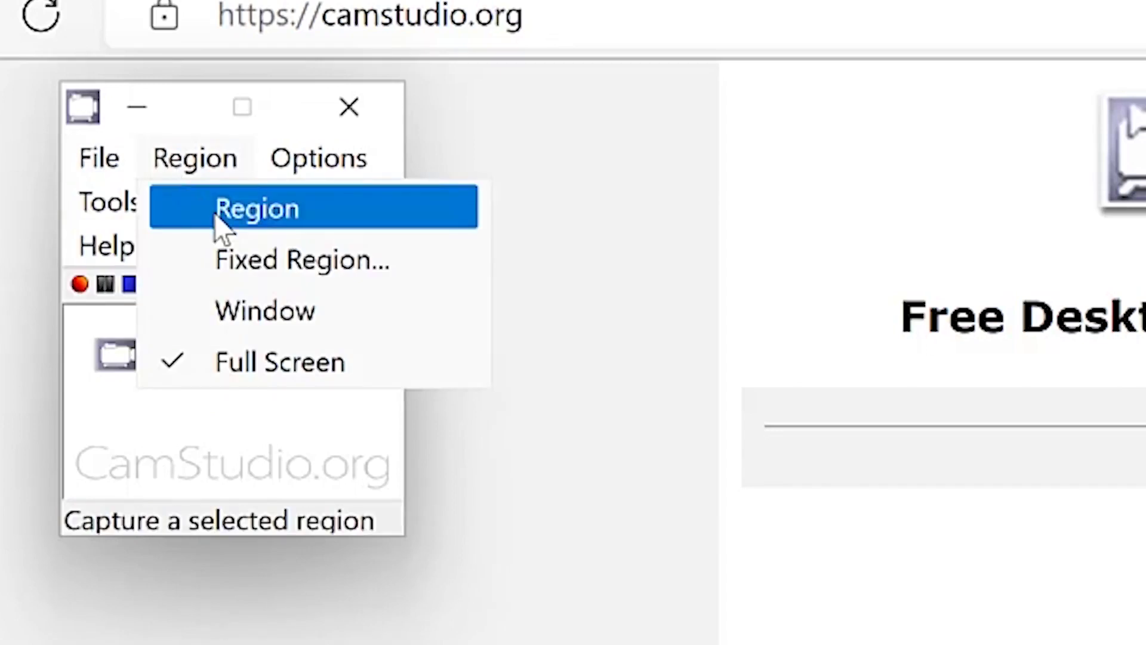
Switch the capture area from a 320x240 fixed region to Full Screen, then open Video Options
click(257, 266)
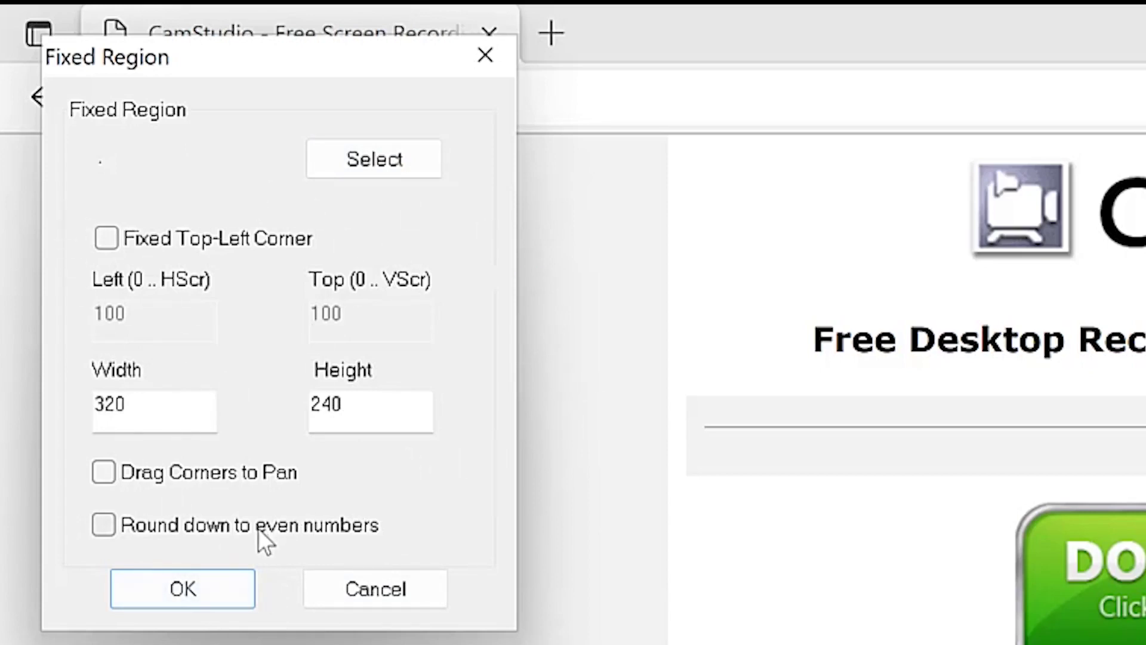
click(217, 587)
click(241, 216)
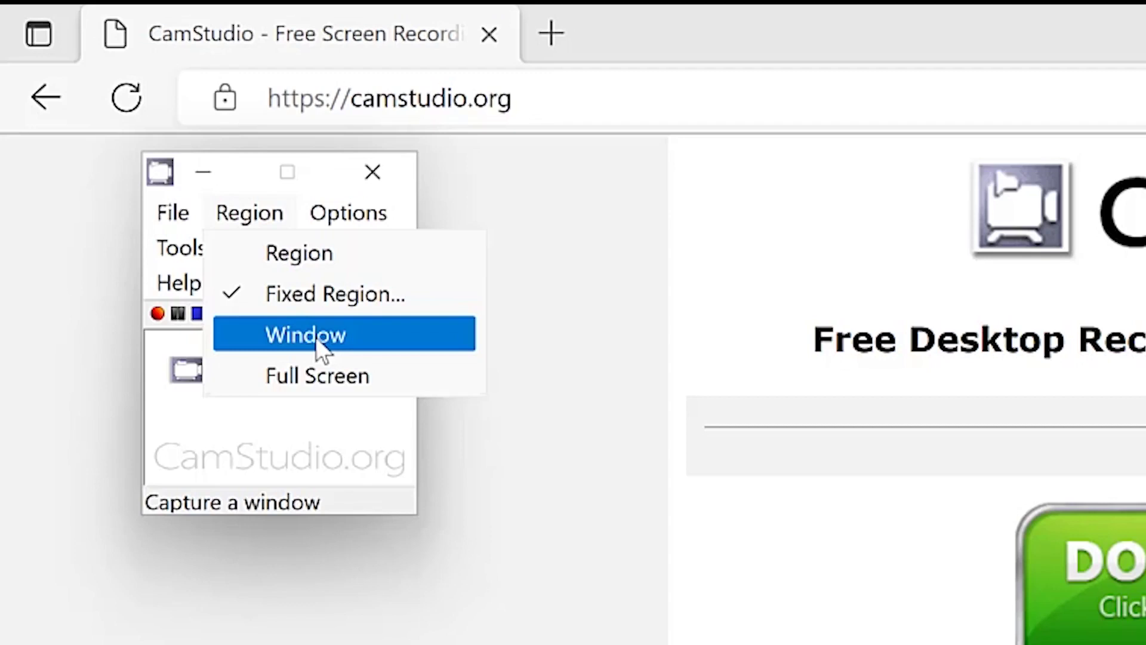
click(337, 375)
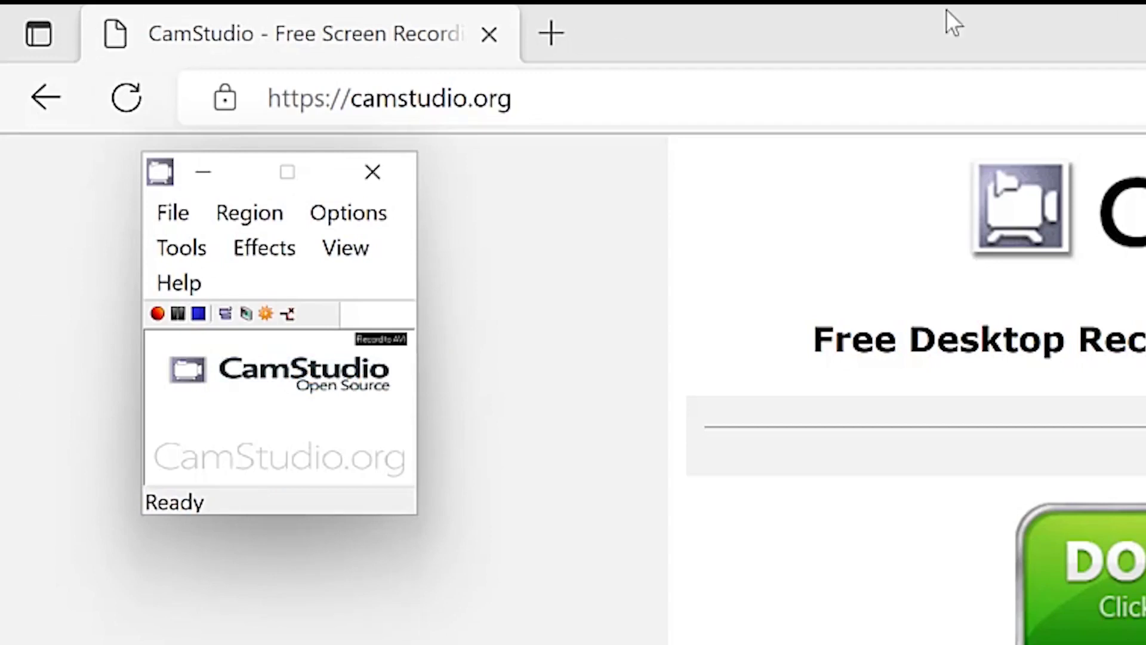
click(249, 218)
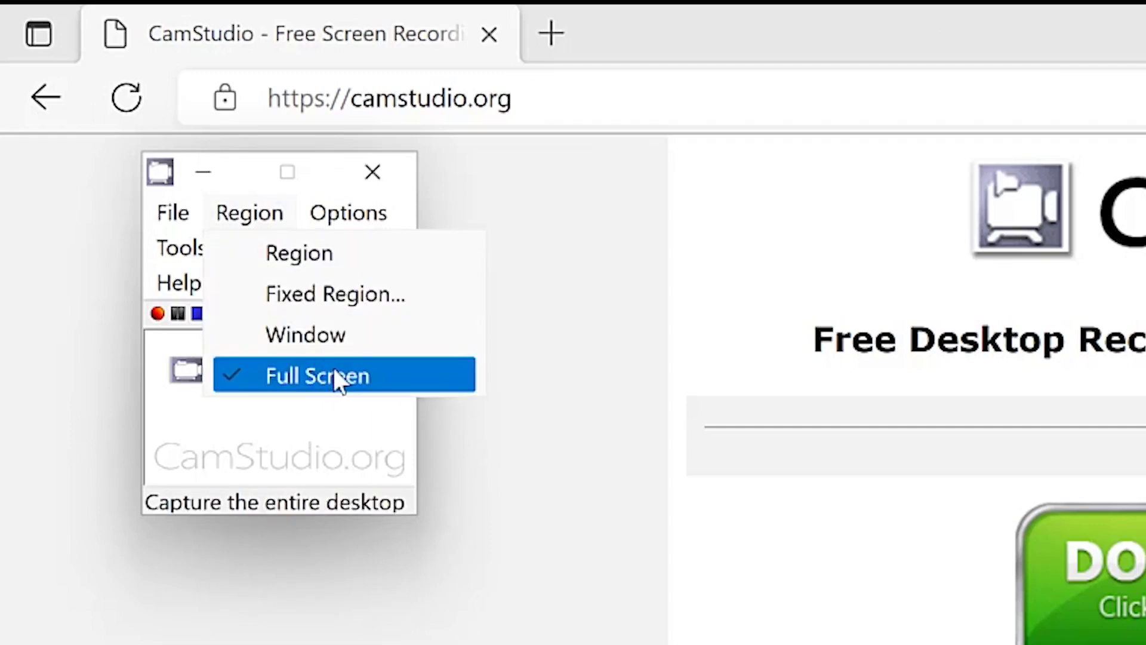
click(352, 218)
click(352, 218)
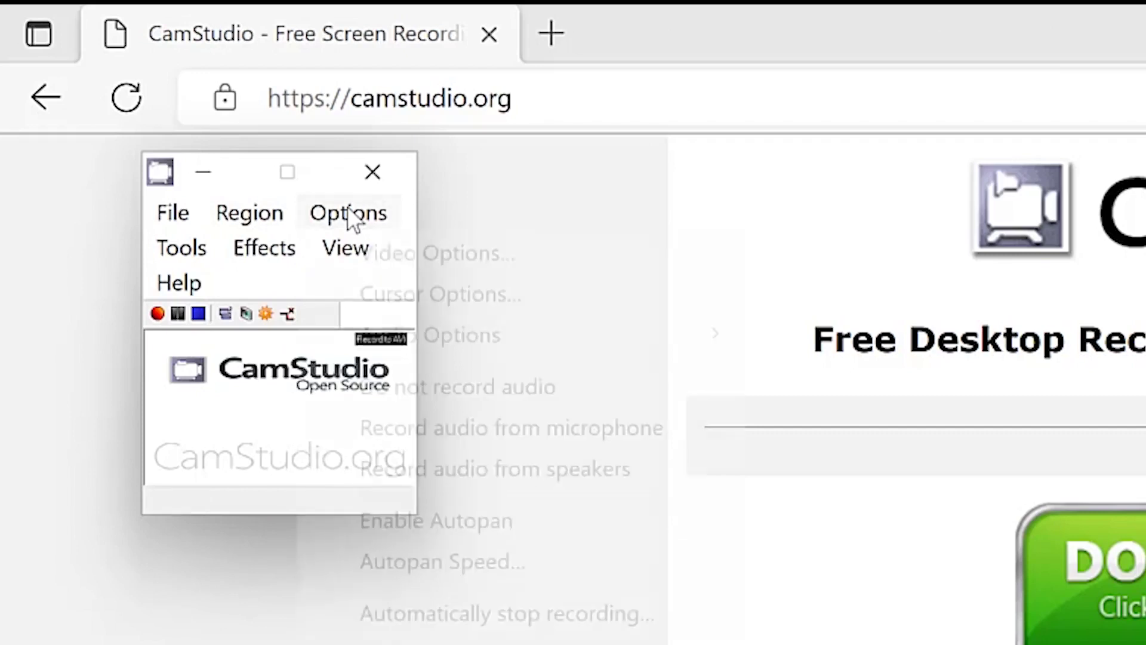
click(410, 262)
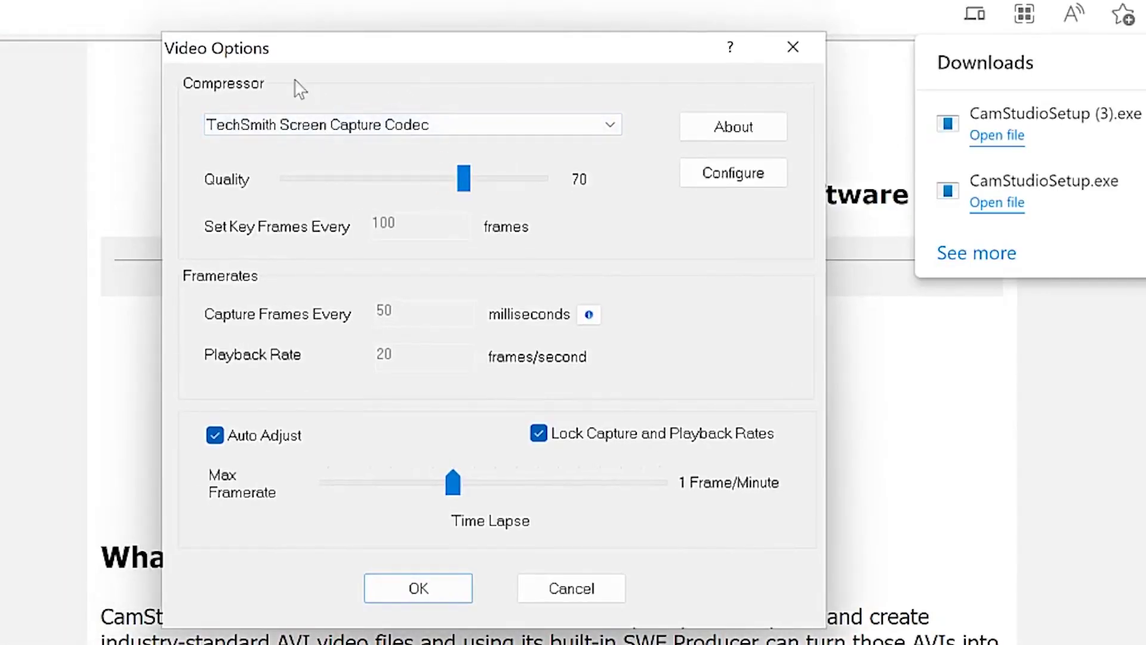
Keep TechSmith Screen Capture Codec, set quality to 95, and leave its compression settings unchanged
click(444, 135)
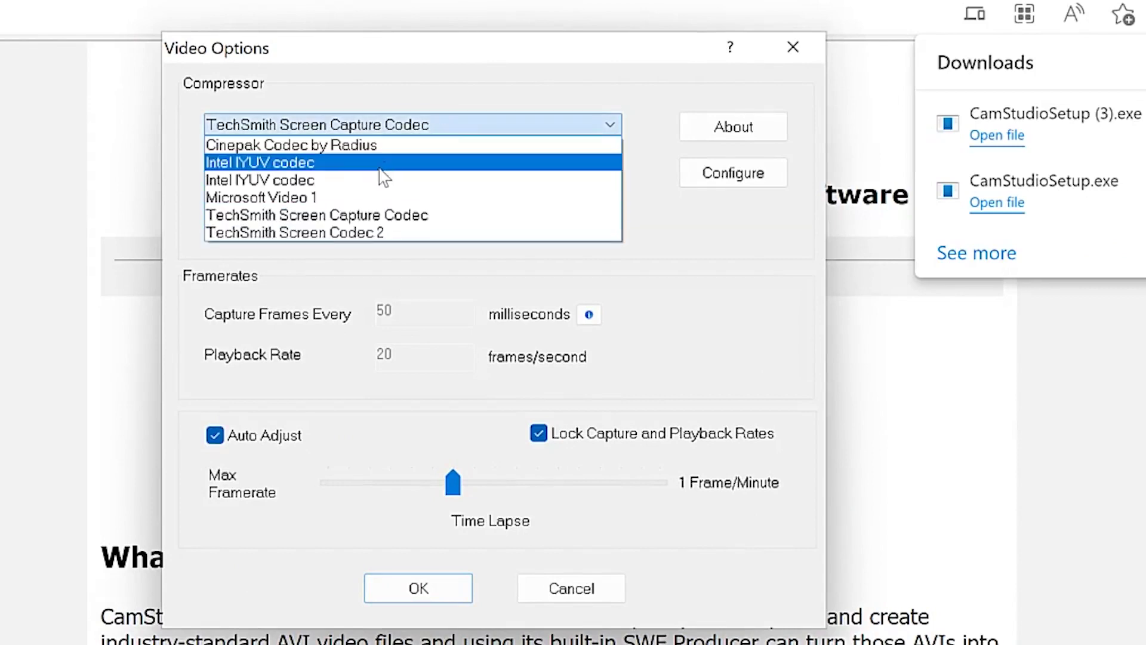
click(422, 216)
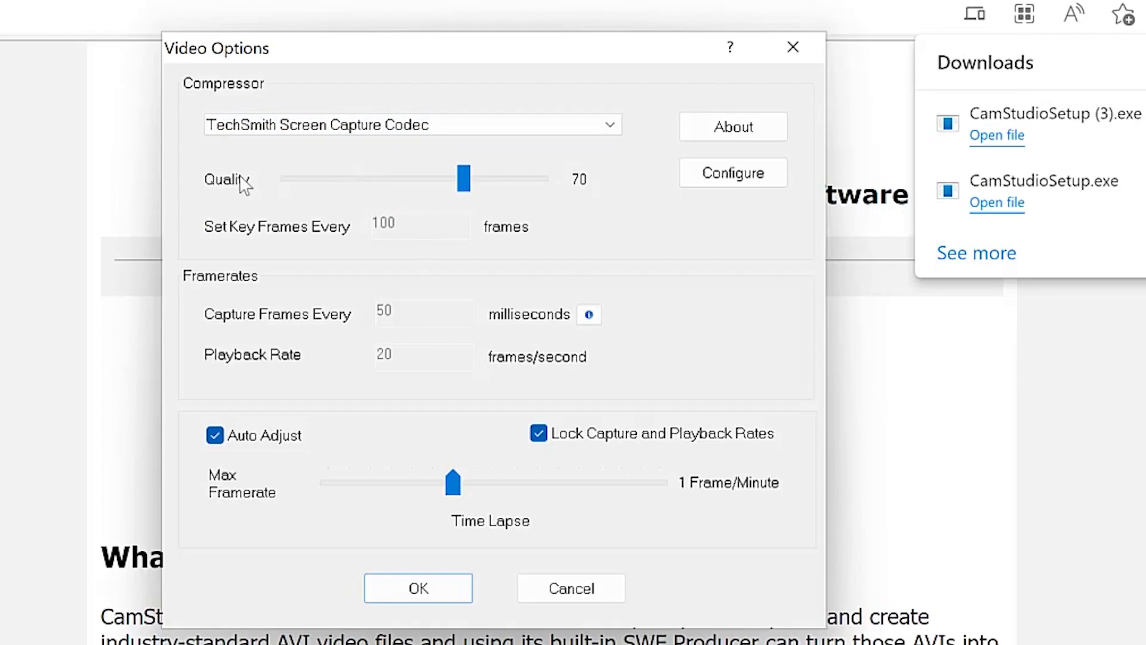
drag(469, 178, 526, 177)
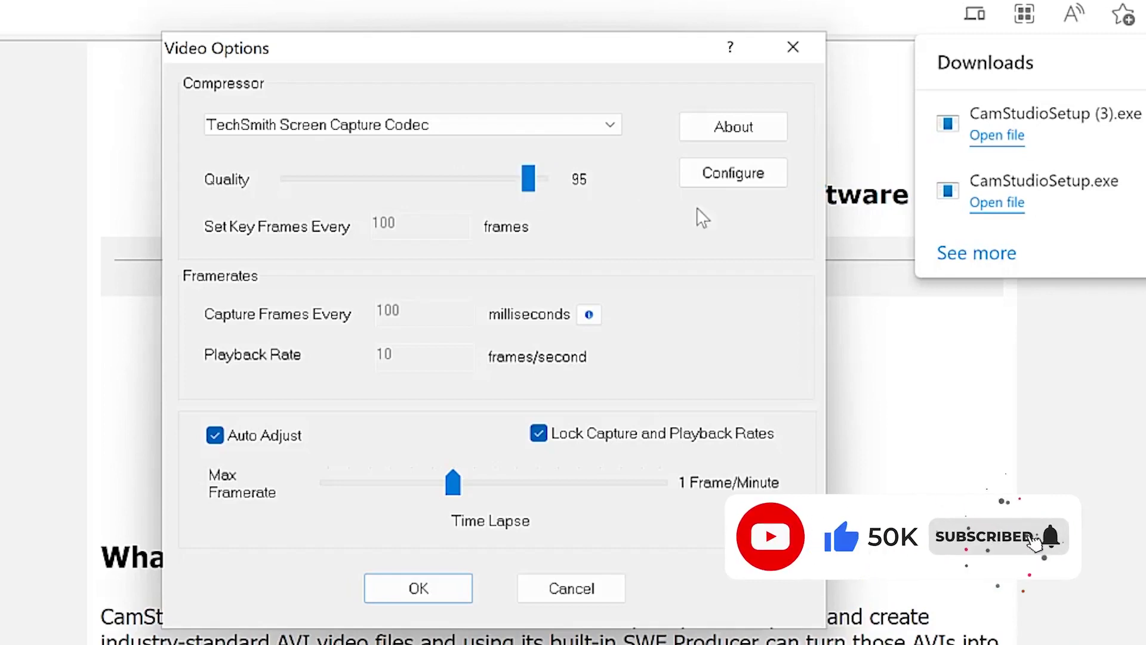
click(736, 174)
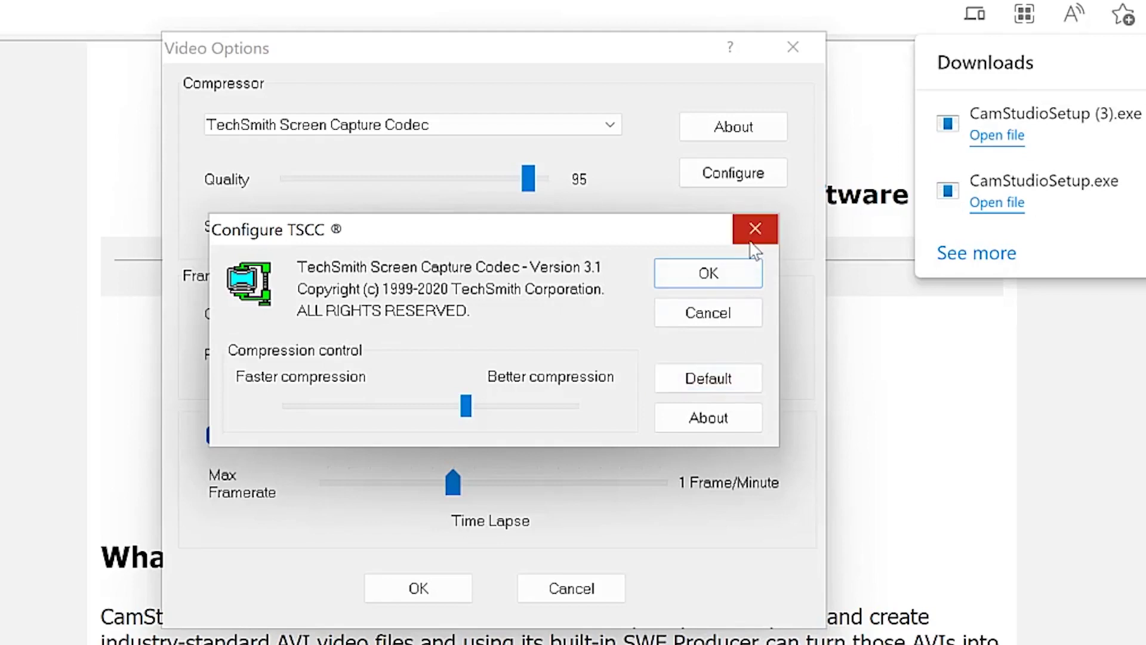
click(728, 273)
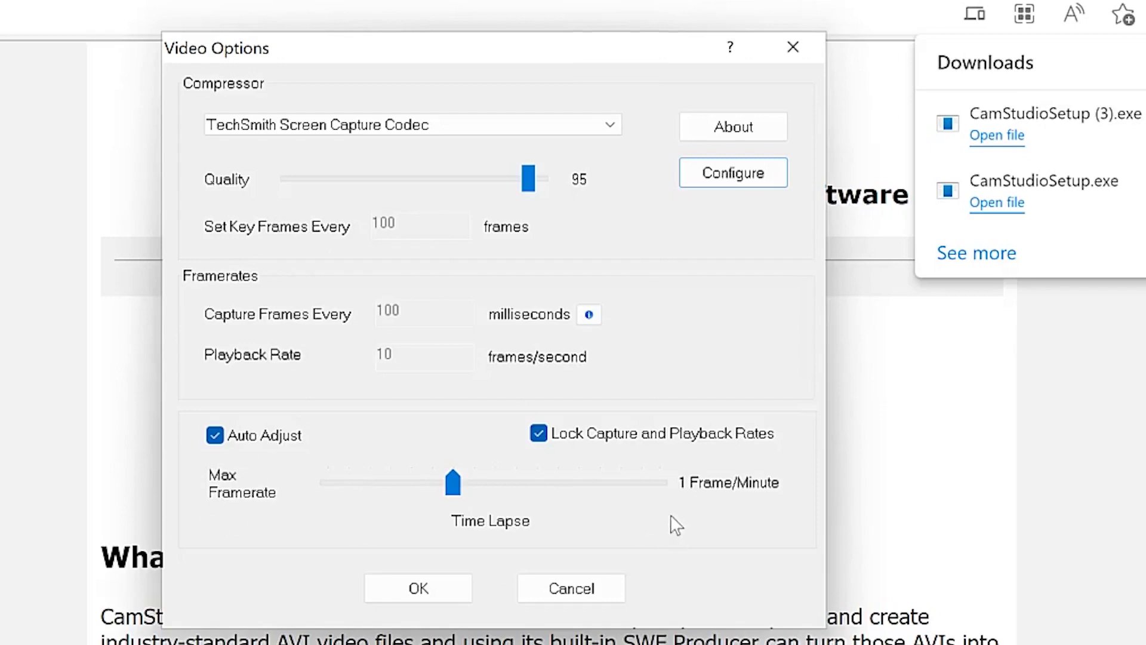
Raise the maximum frame rate slider and apply the video settings
drag(451, 481, 529, 507)
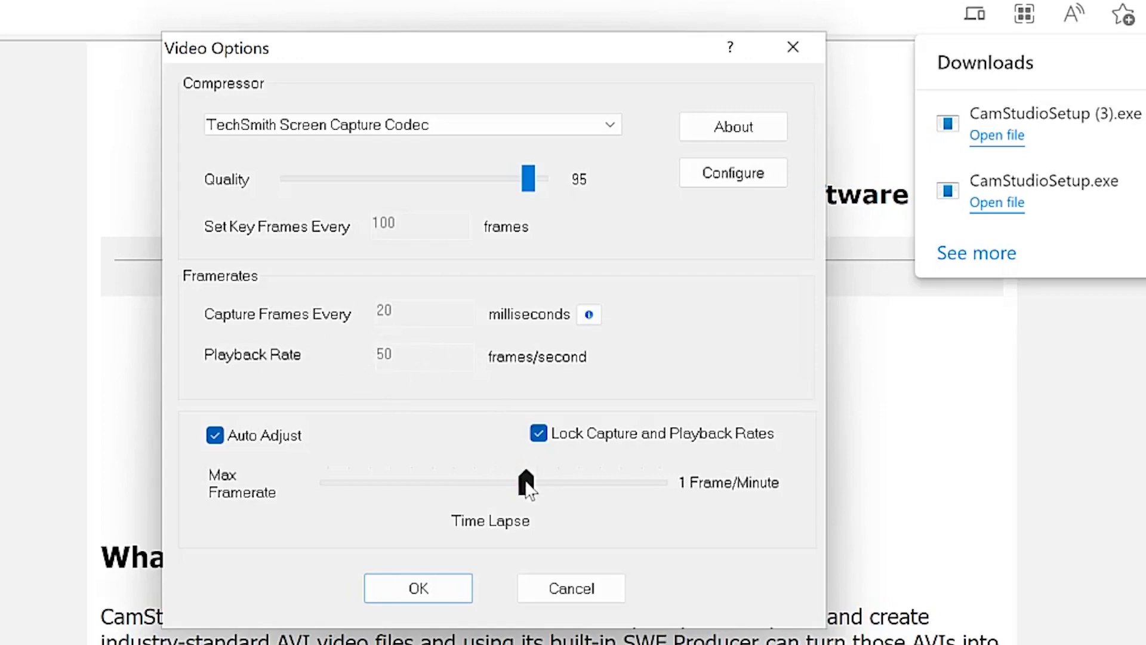
drag(525, 481, 559, 495)
drag(489, 476, 518, 477)
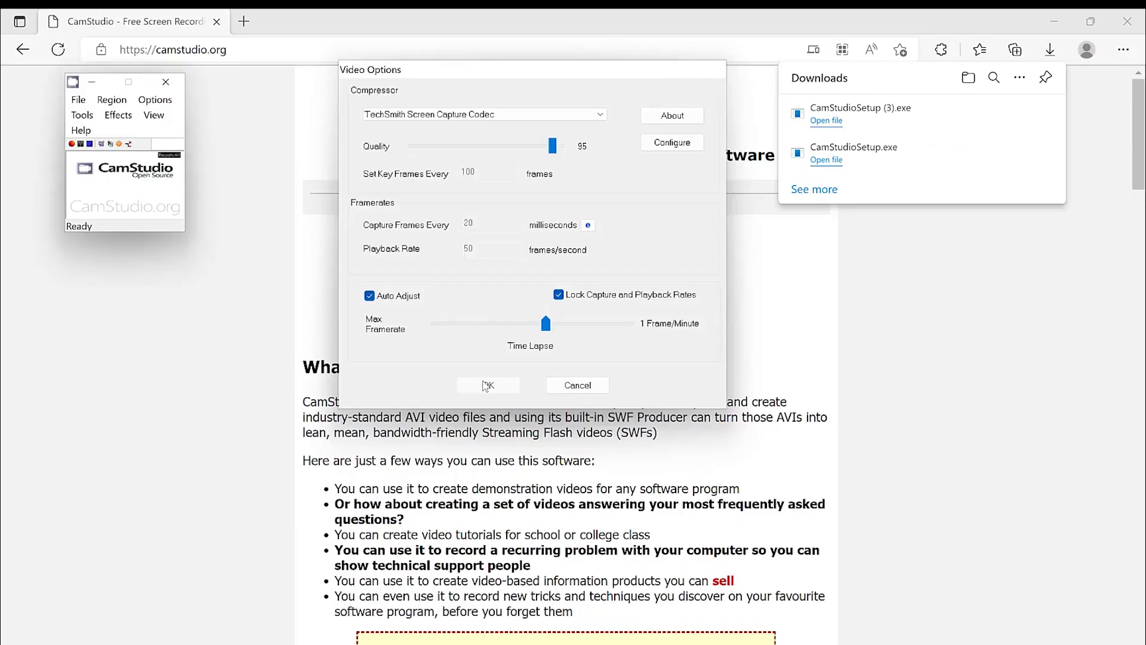
click(418, 589)
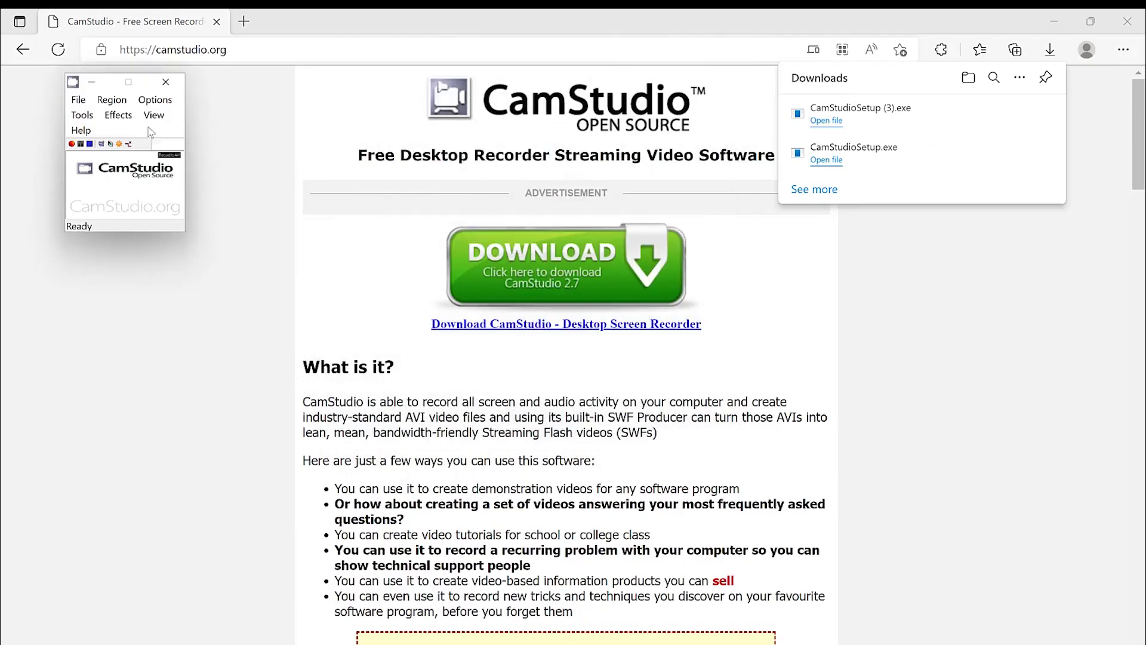
Enable a maximum-size yellow circle cursor highlight plus visual click feedback in Cursor Options
click(156, 102)
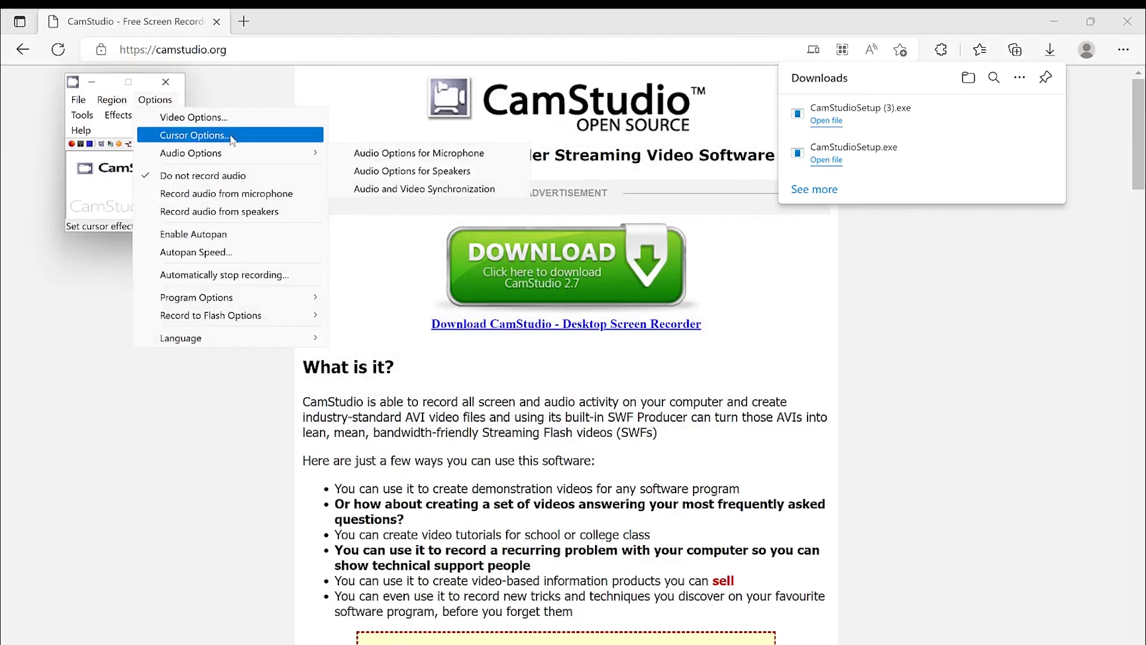
click(229, 136)
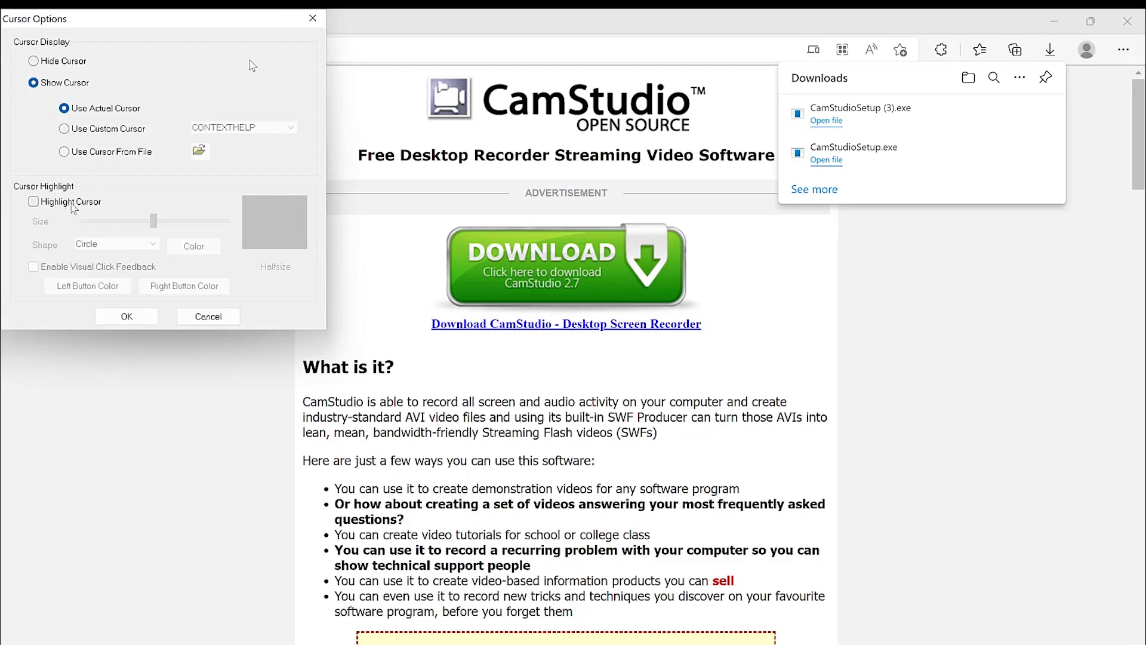
click(34, 202)
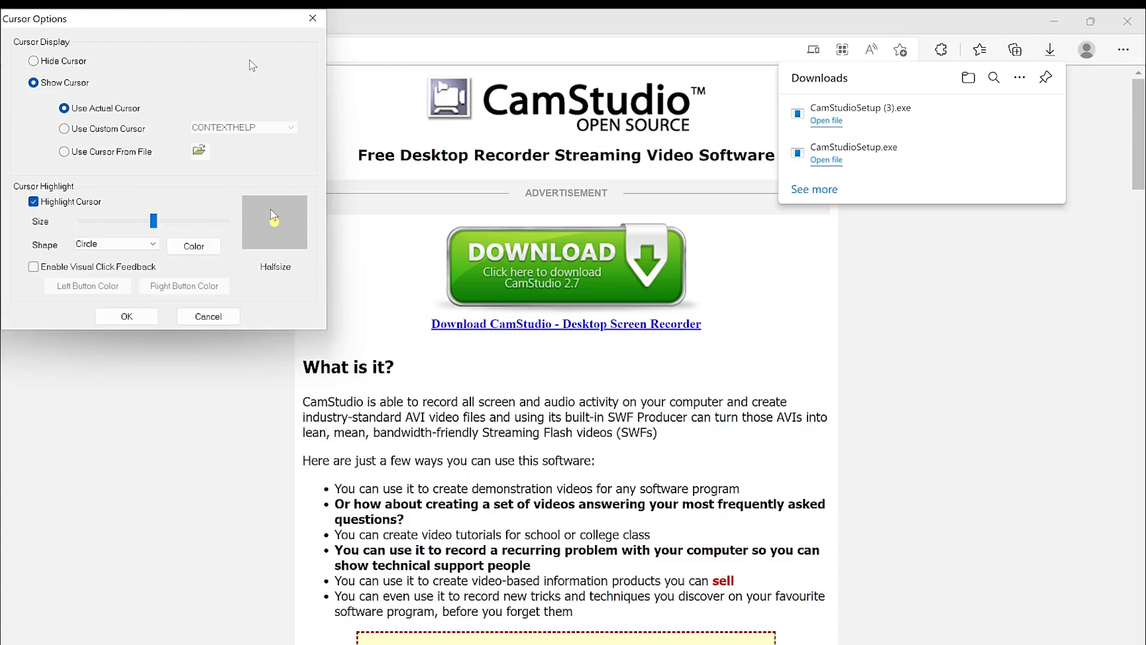
click(129, 244)
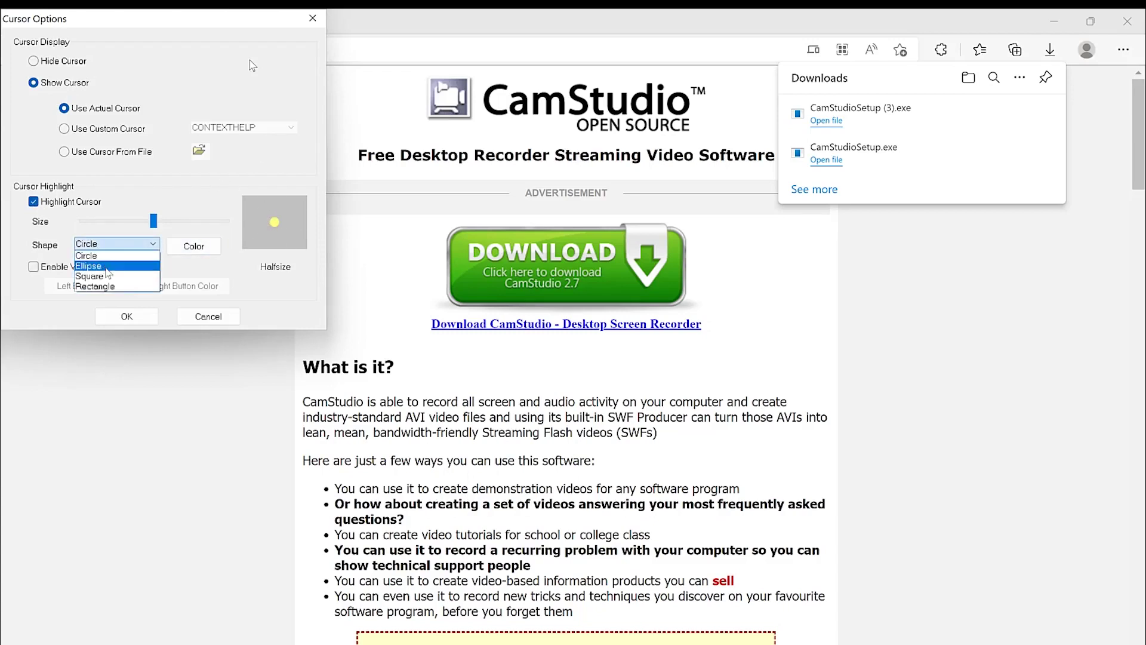
click(199, 251)
click(199, 251)
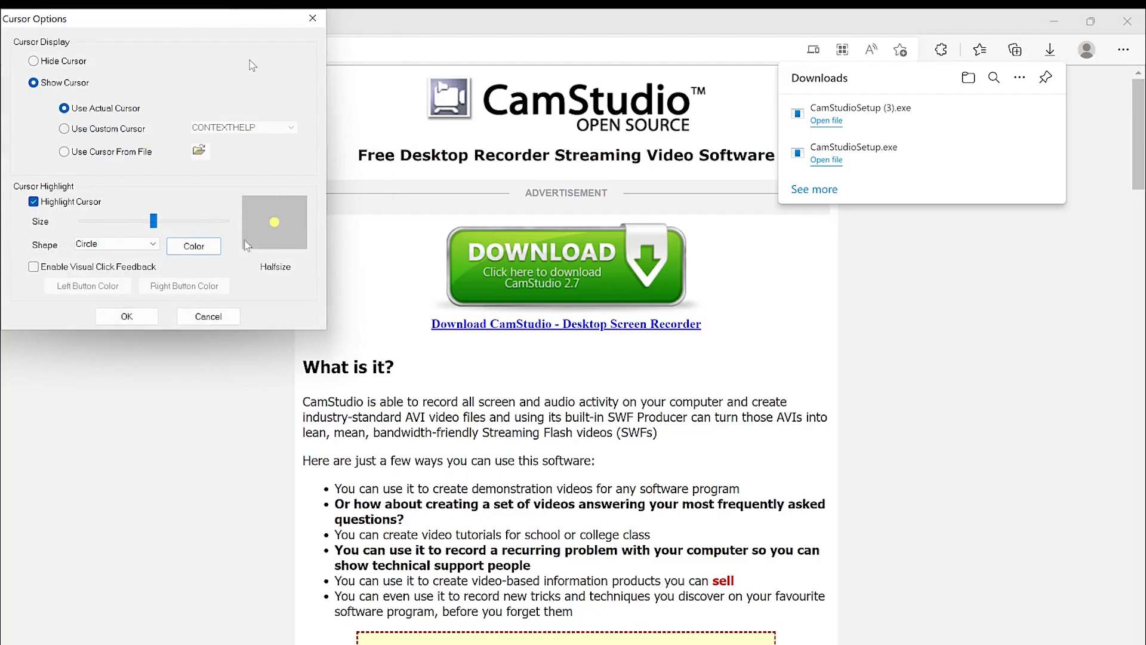
drag(158, 224, 234, 222)
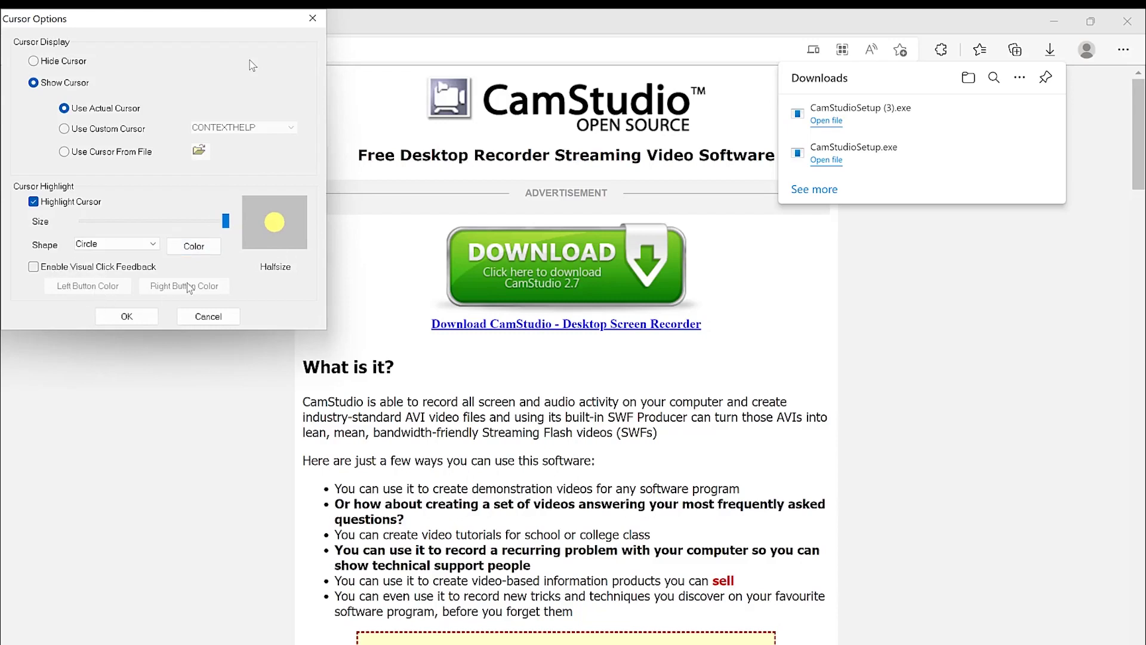
click(34, 268)
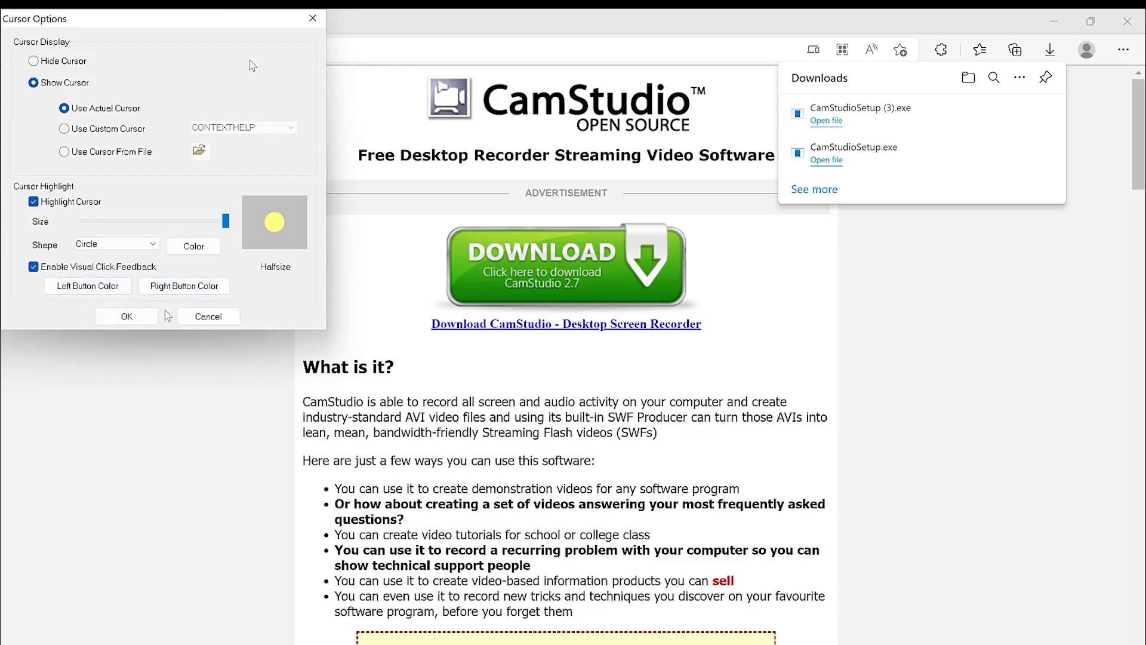
click(127, 316)
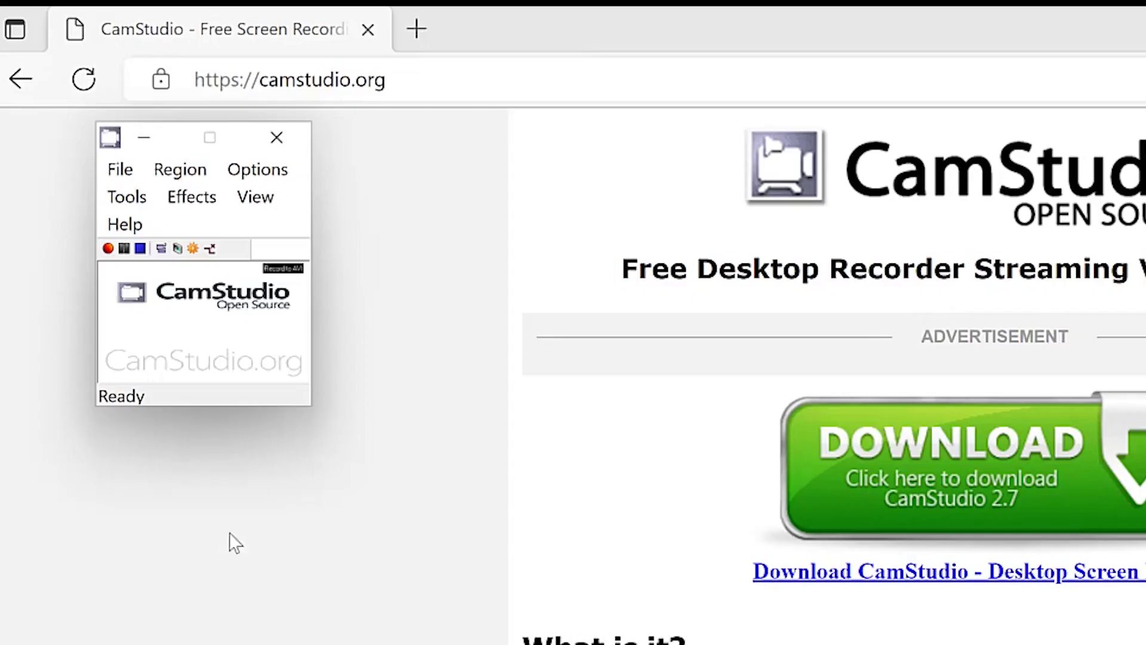
Select Microphone (RODE NT-USB) as the capture device in Audio Options for Microphone
click(246, 169)
mouse_move(339, 276)
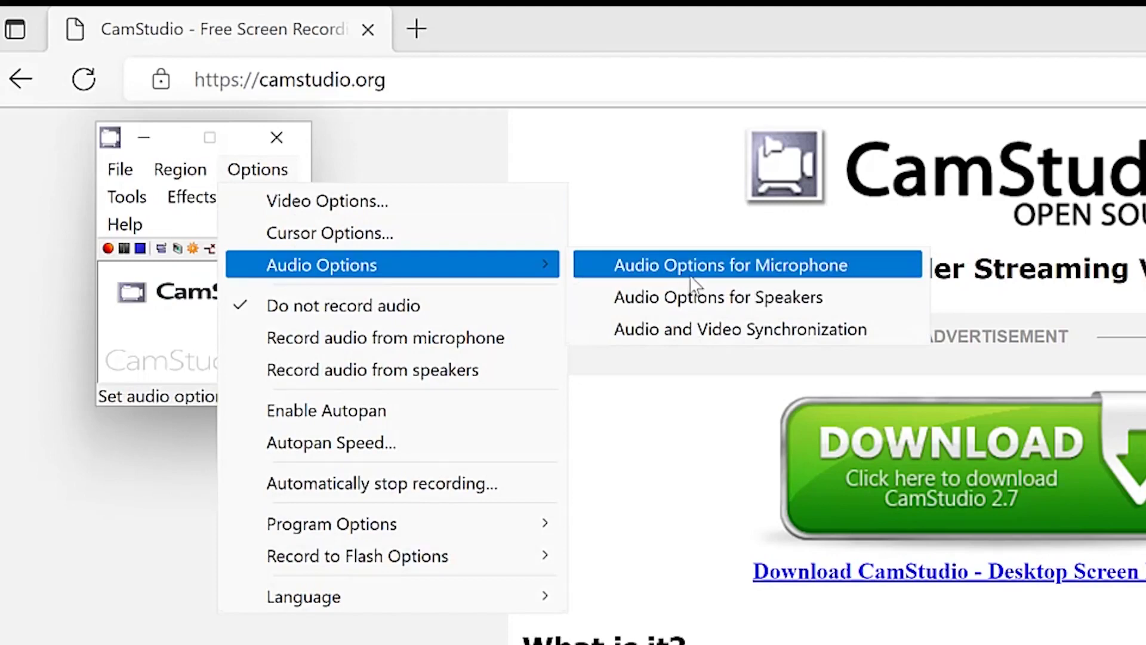
click(731, 272)
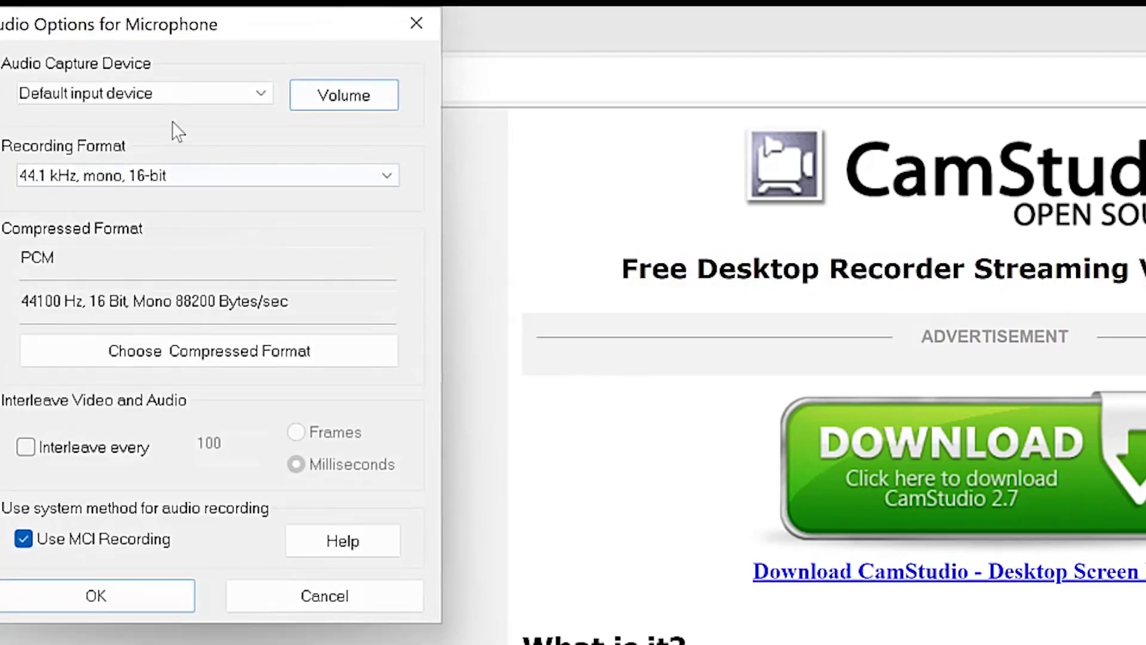
click(179, 89)
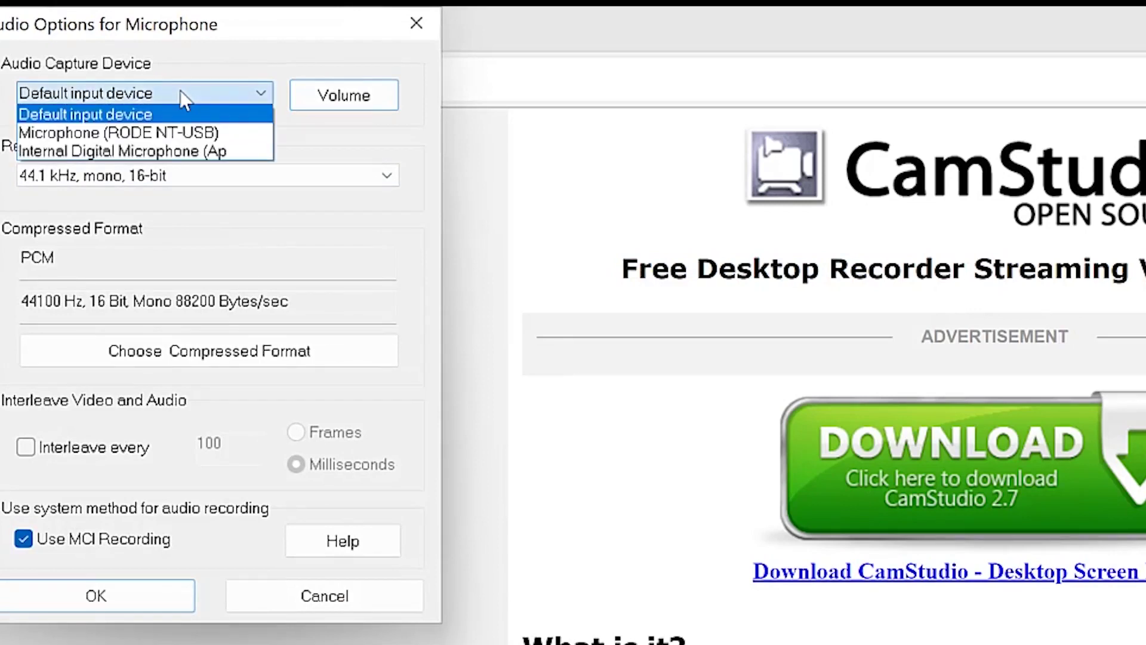
click(197, 134)
Adjust the CamStudio and speakers volume levels in the mixer and keep the microphone settings
click(351, 98)
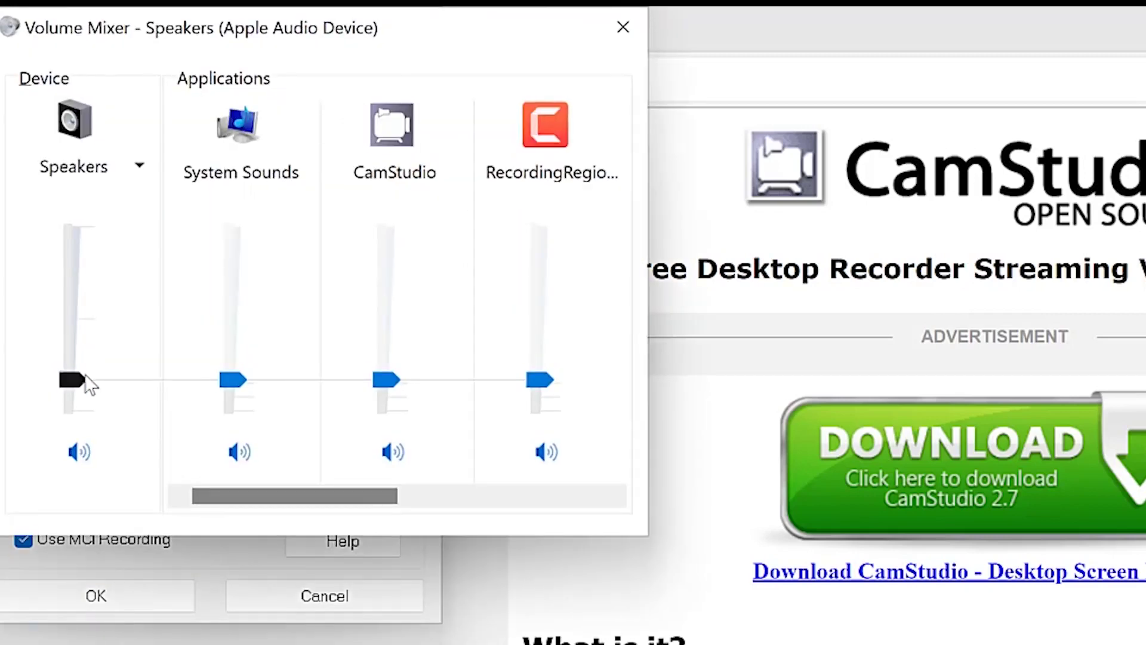
click(77, 382)
mouse_move(394, 382)
mouse_down()
mouse_move(389, 335)
mouse_move(396, 399)
mouse_move(391, 365)
mouse_up()
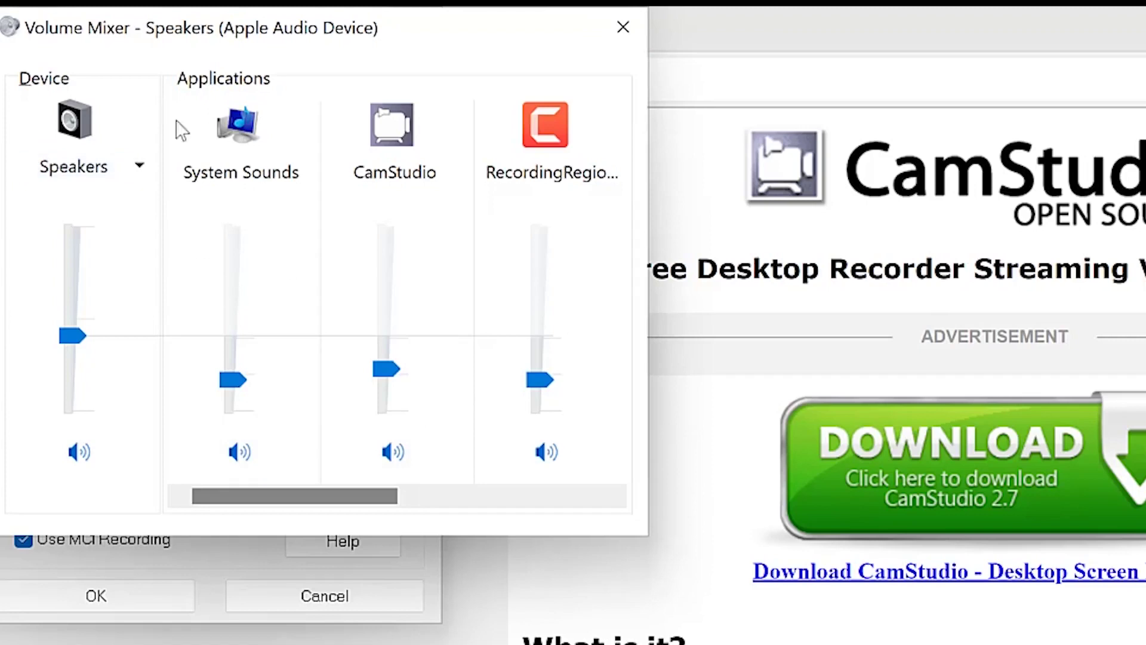
click(622, 27)
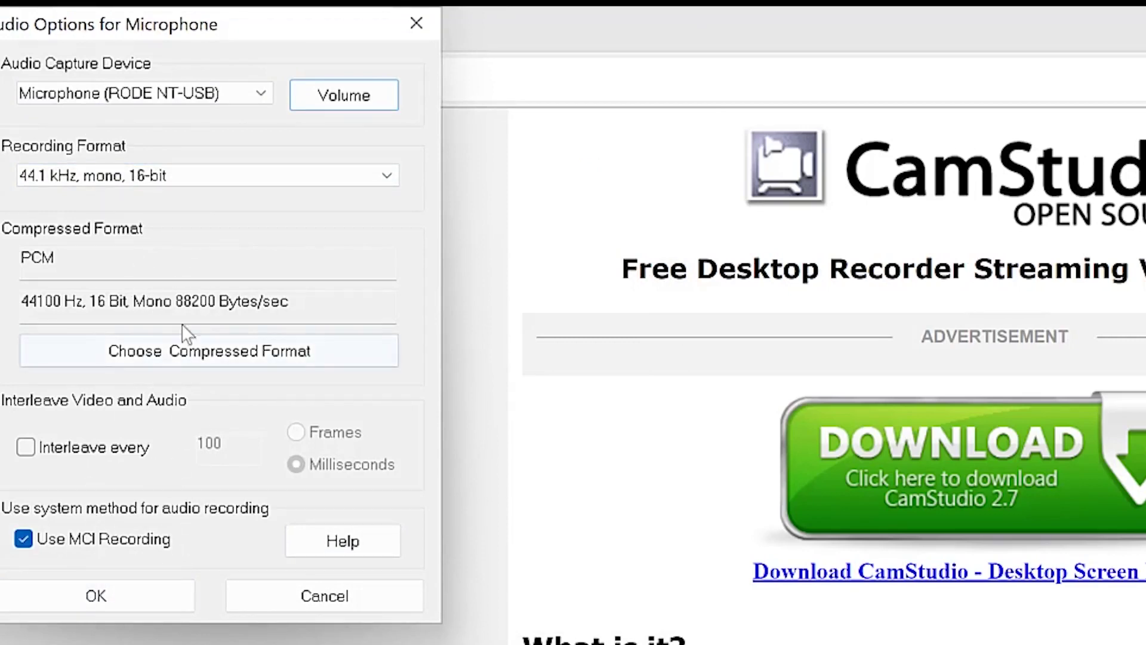
click(414, 25)
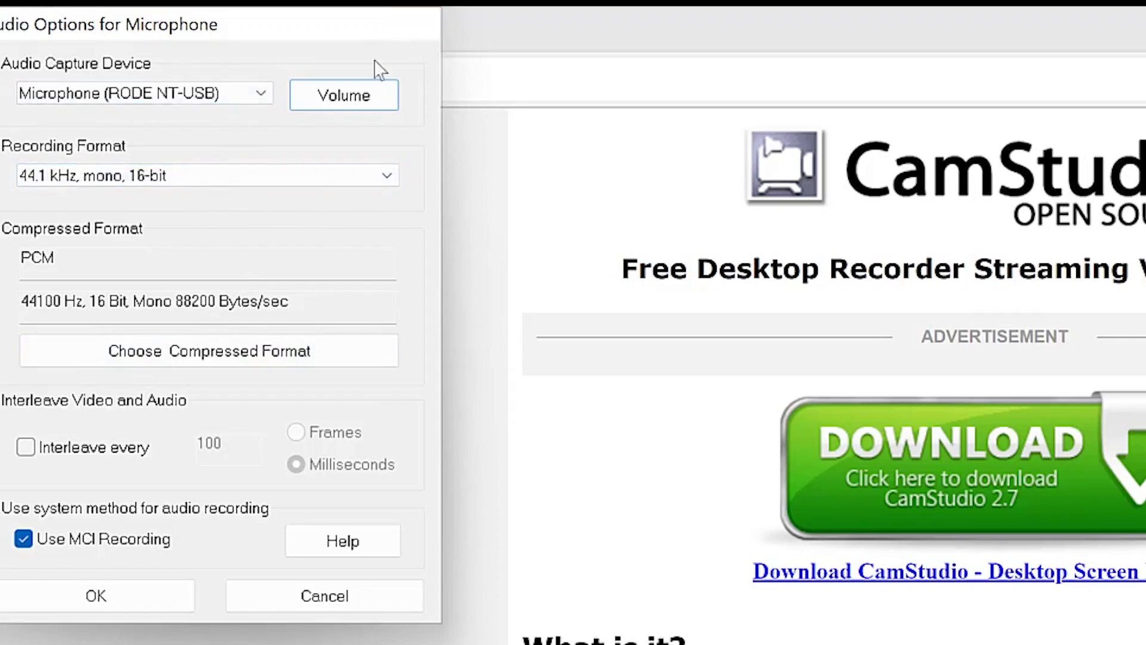
Open Audio Options for Speakers
click(279, 173)
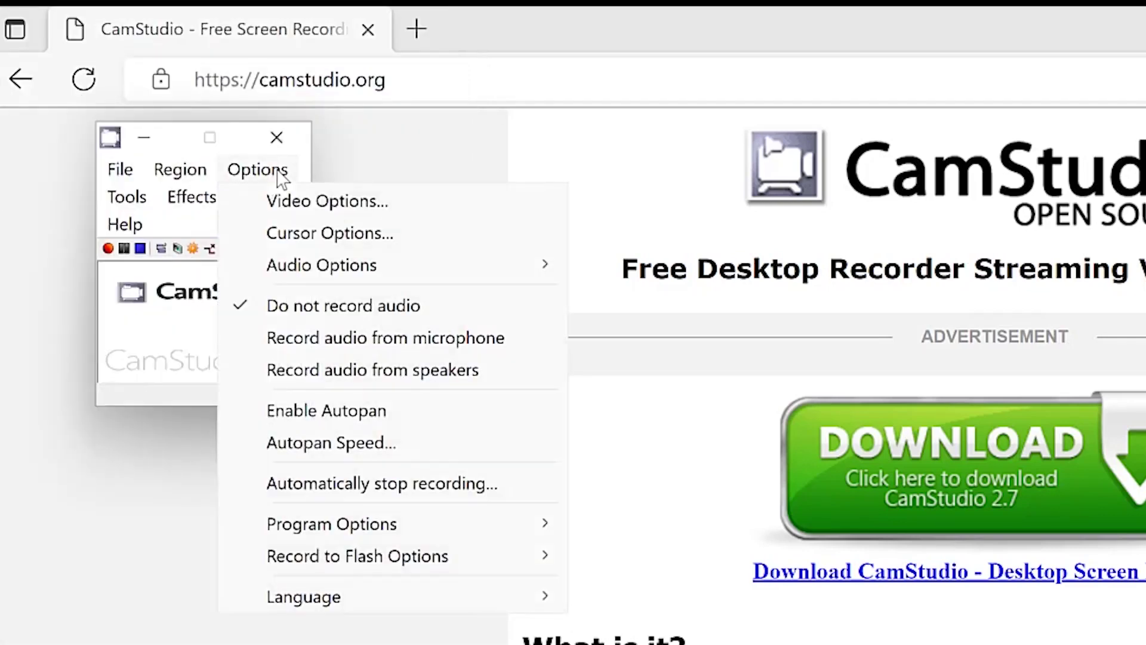
mouse_move(330, 270)
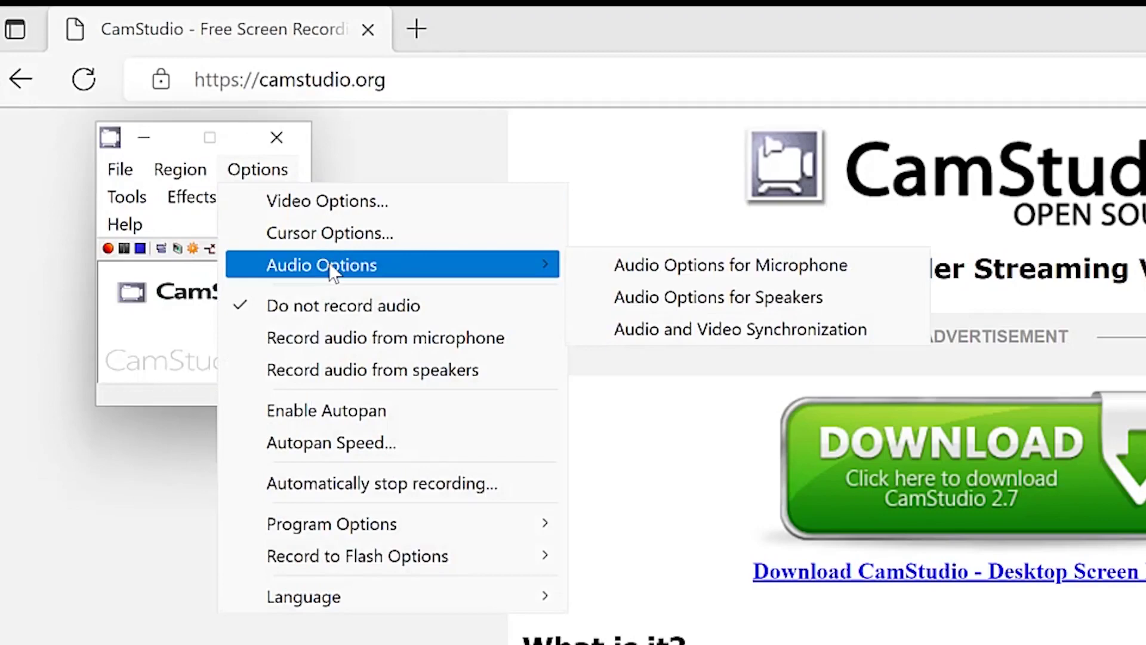
click(687, 307)
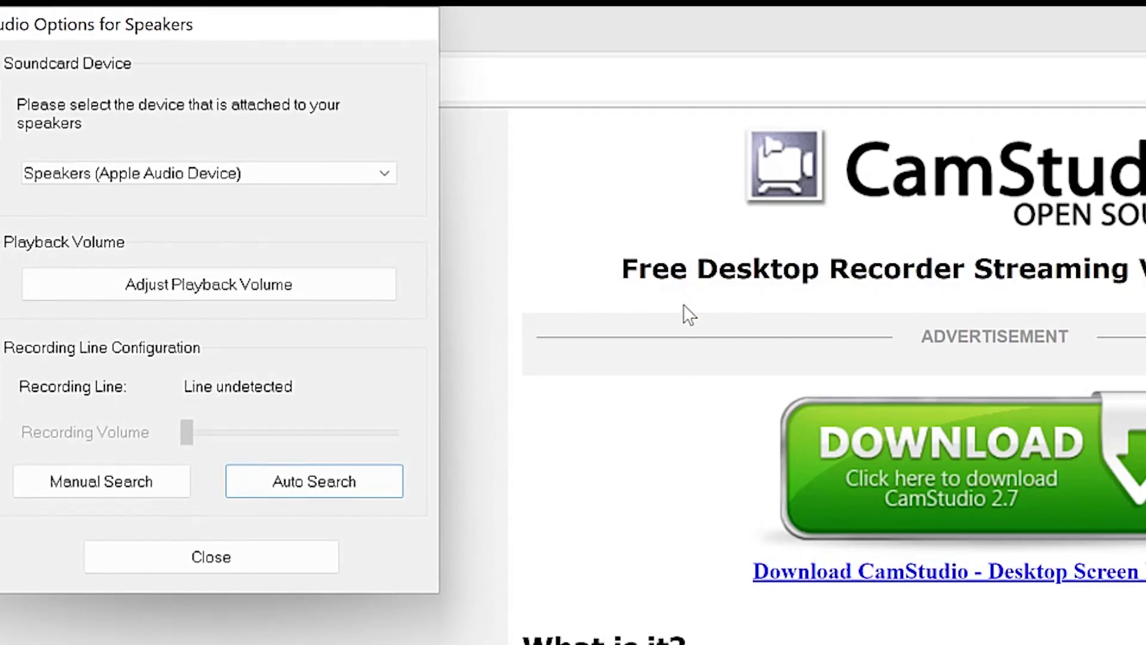
click(379, 170)
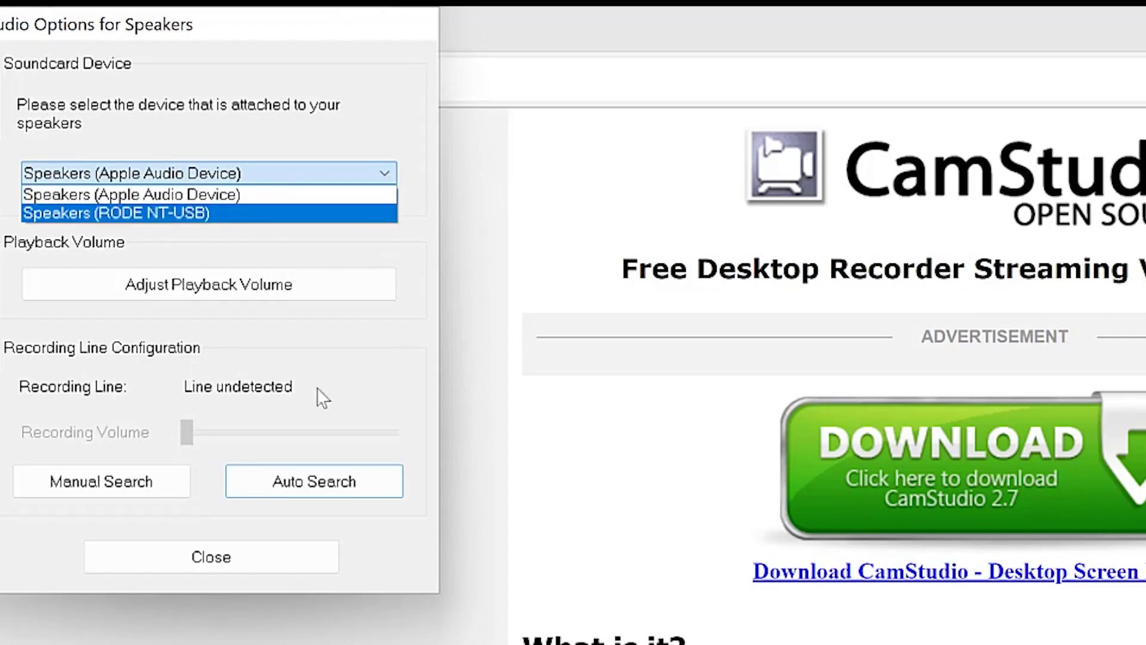
click(197, 558)
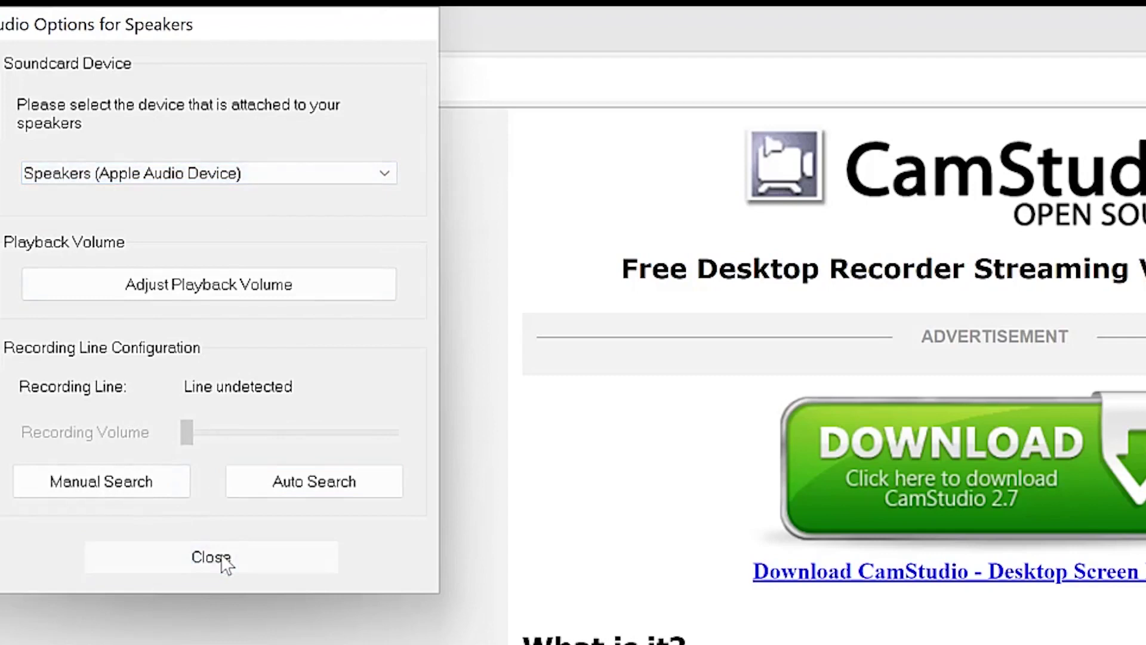
click(216, 558)
click(261, 170)
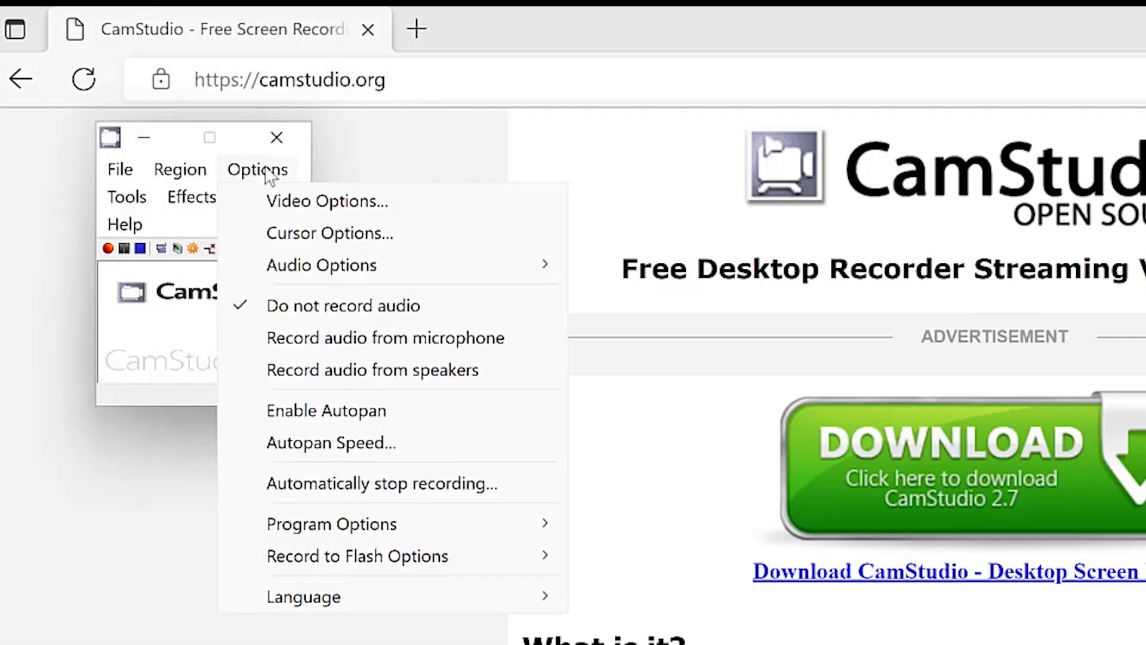
Choose Record audio from microphone, then browse the Program Options, Record to Flash and Language submenus
mouse_move(315, 258)
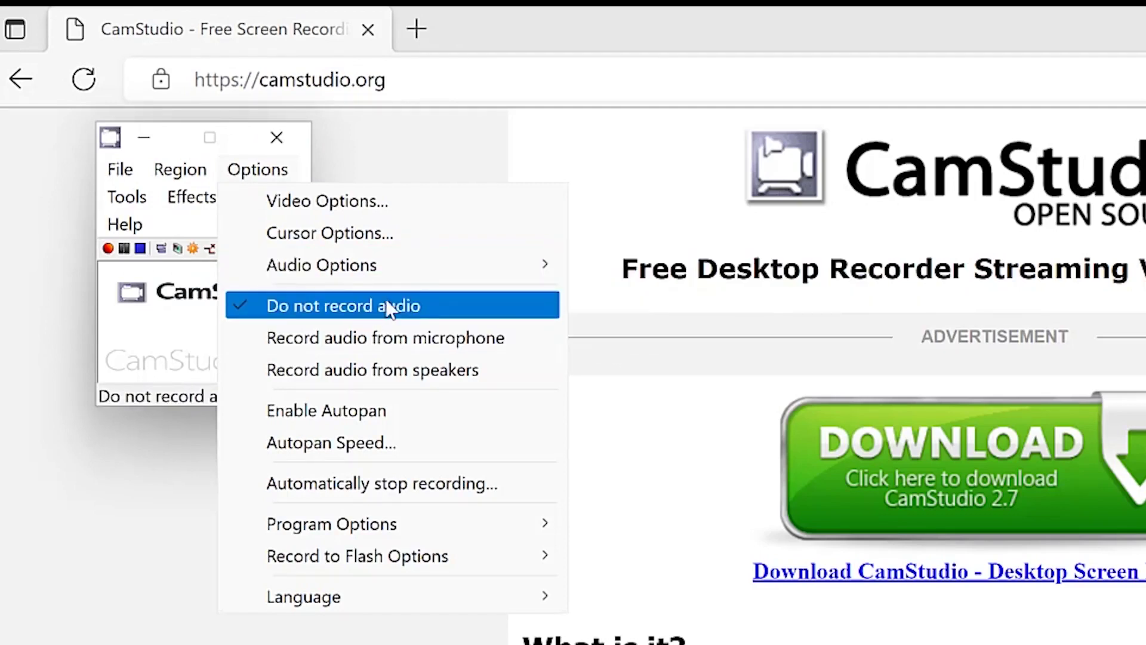
click(424, 338)
click(277, 172)
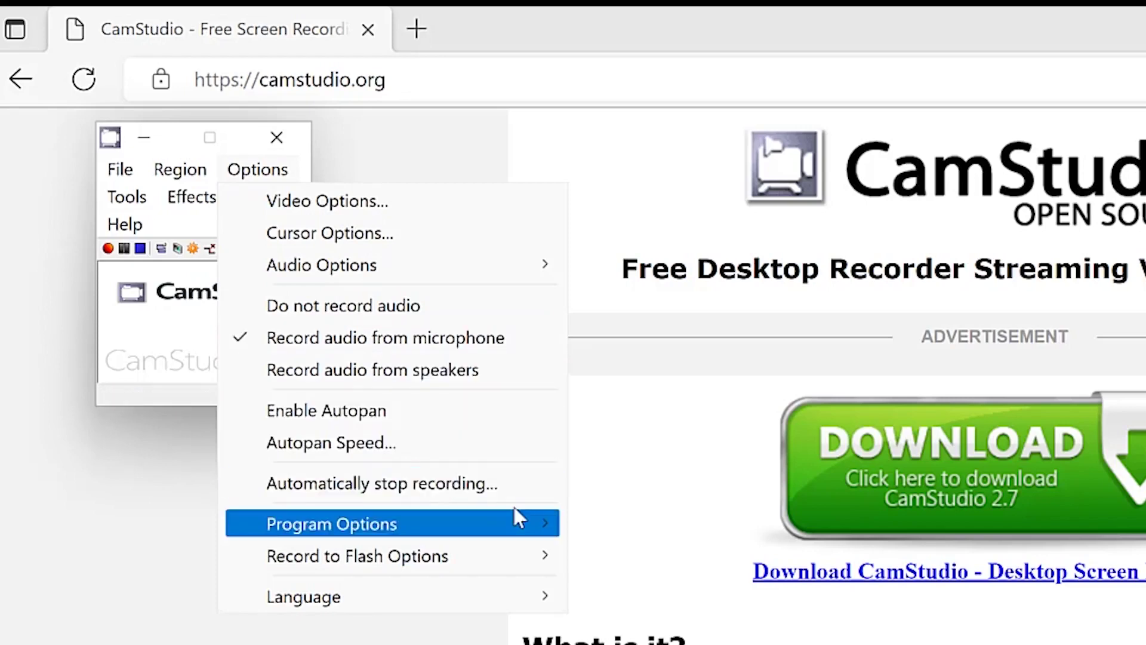
mouse_move(474, 527)
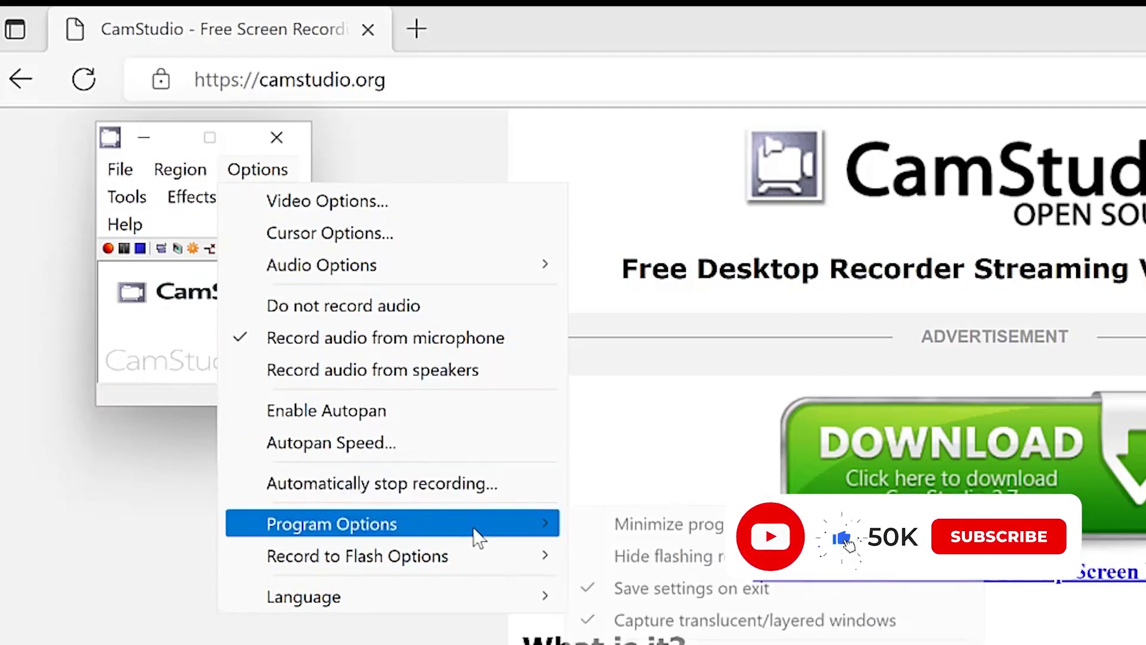
mouse_move(467, 549)
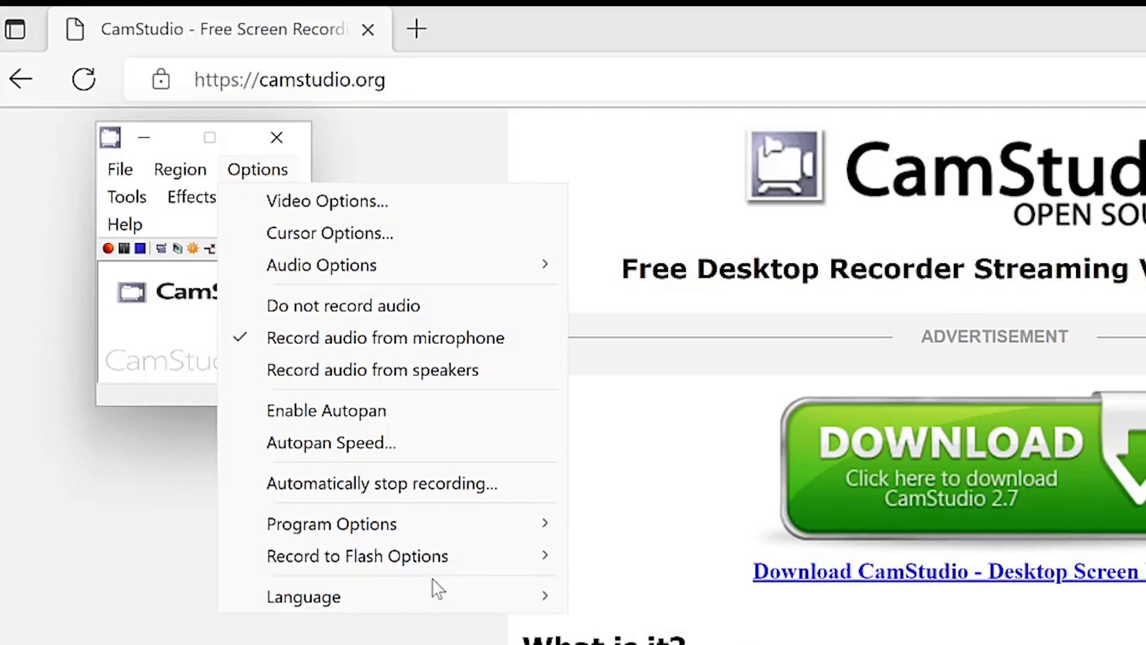
mouse_move(440, 583)
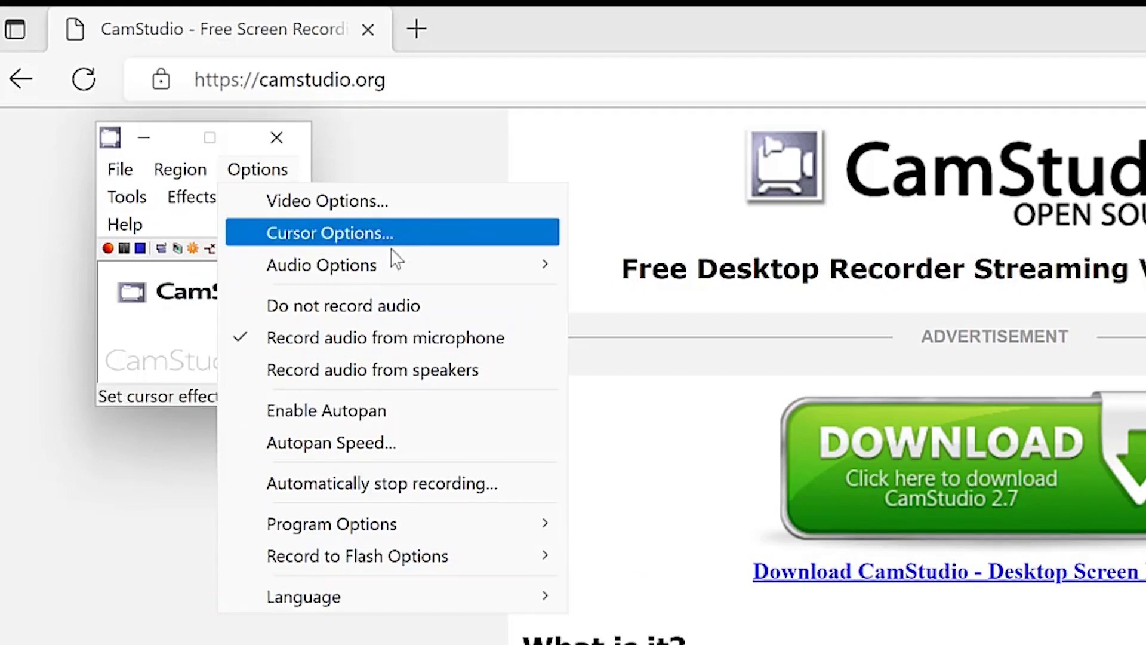
click(281, 174)
click(132, 198)
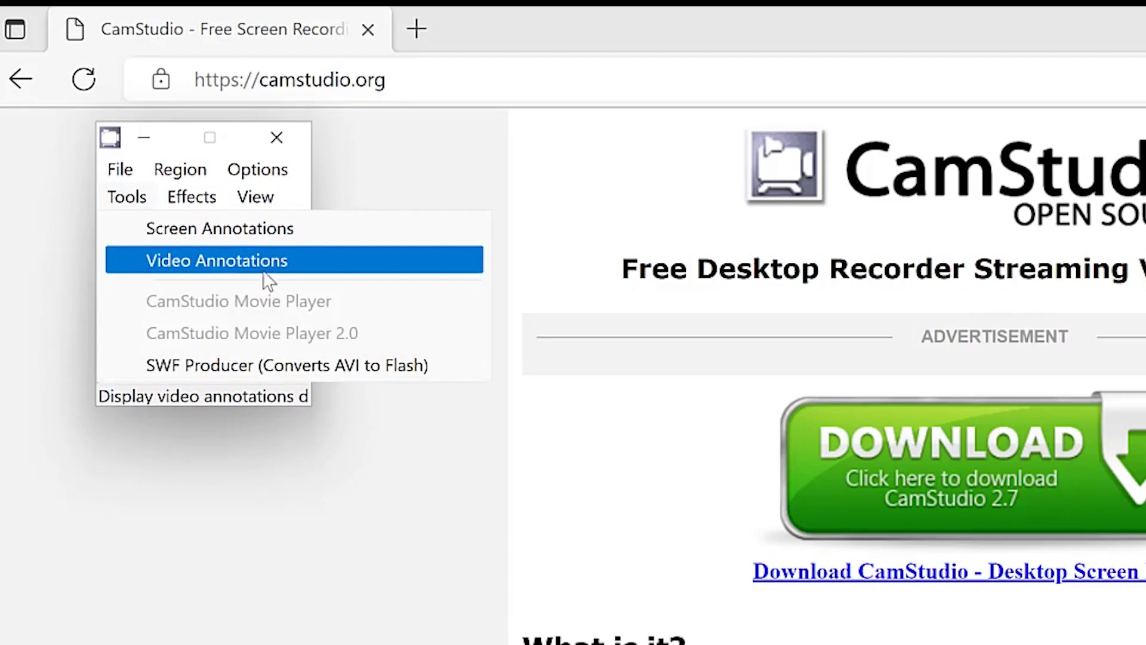
click(182, 216)
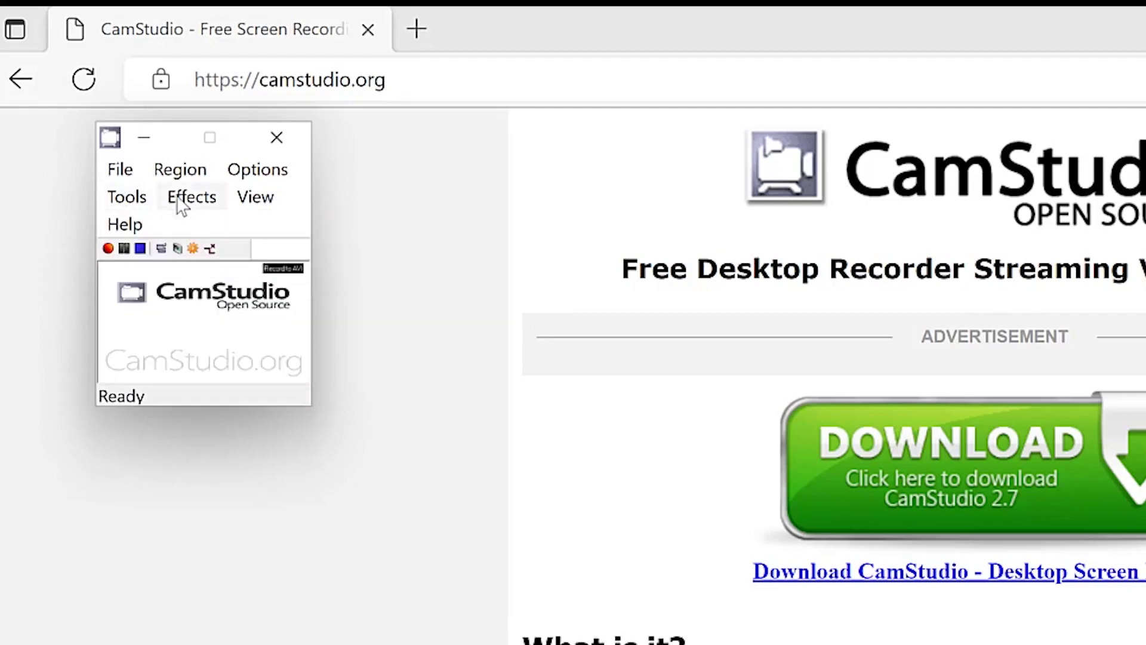
click(183, 206)
mouse_move(254, 244)
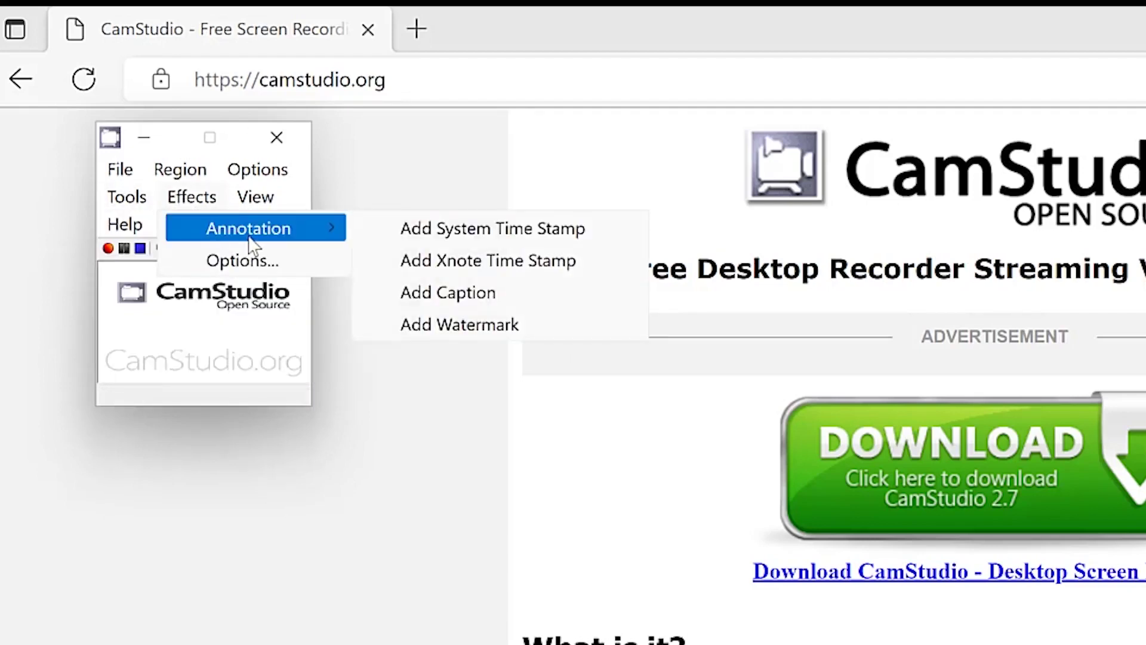
click(263, 197)
click(261, 195)
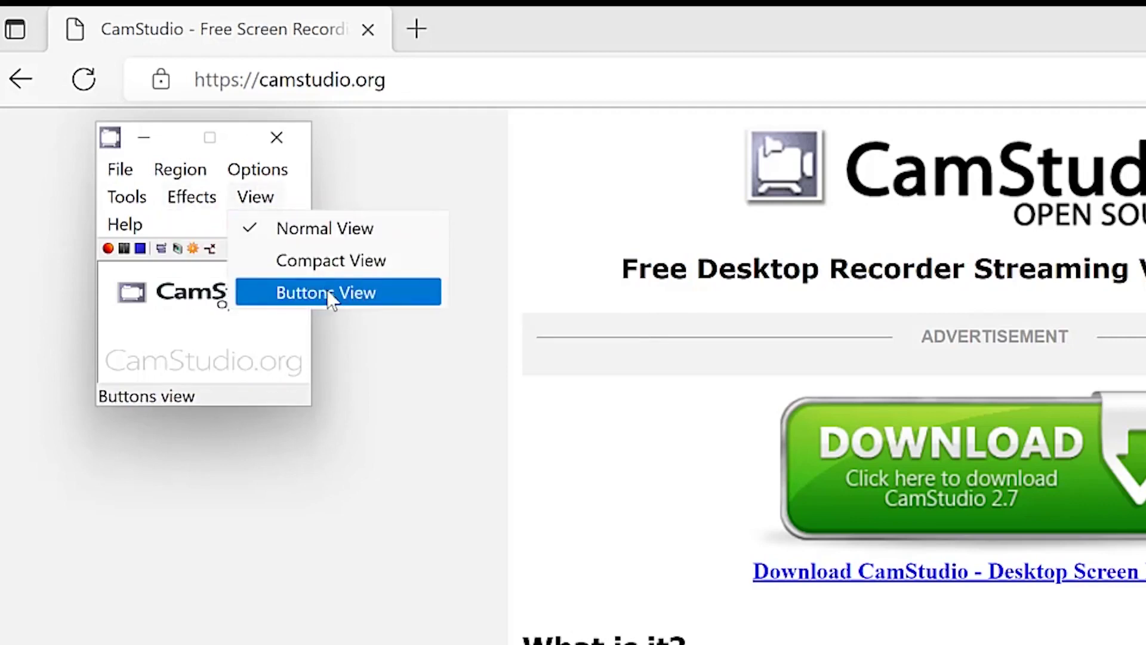
click(170, 213)
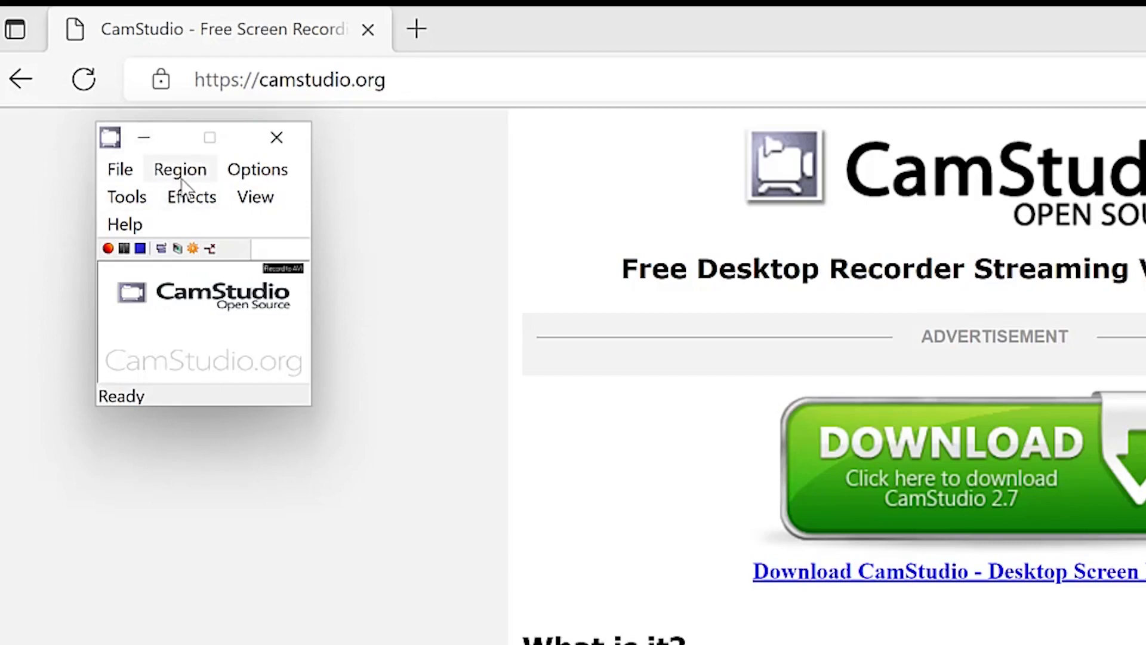
Start the full-screen recording with File > Record and open a new Edge tab
click(120, 173)
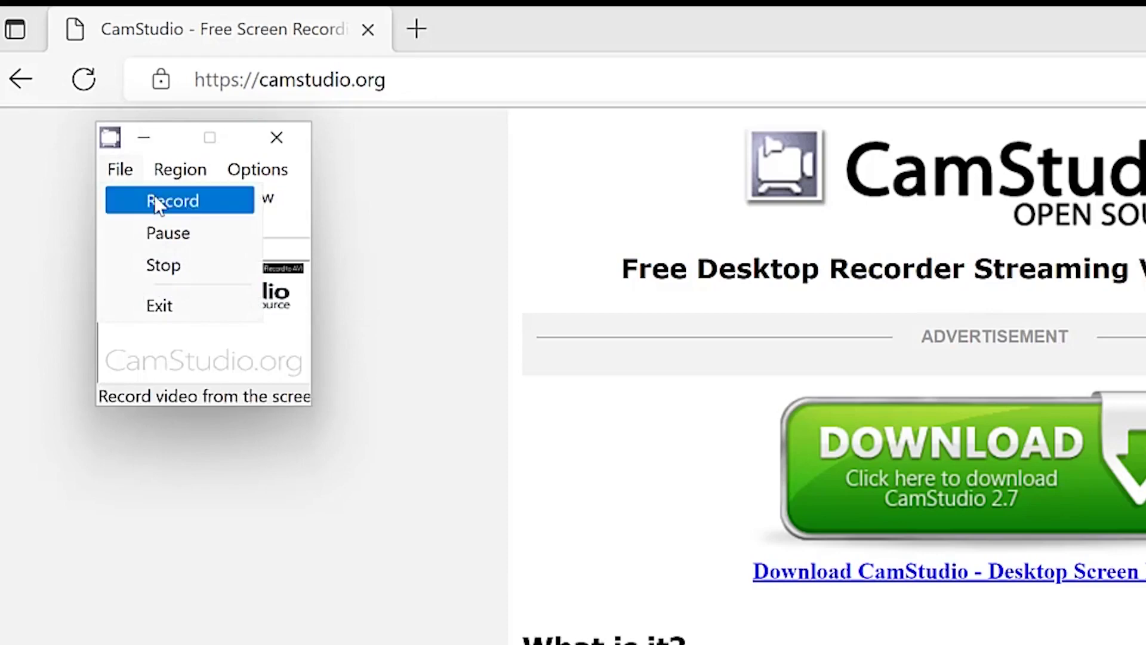
click(162, 202)
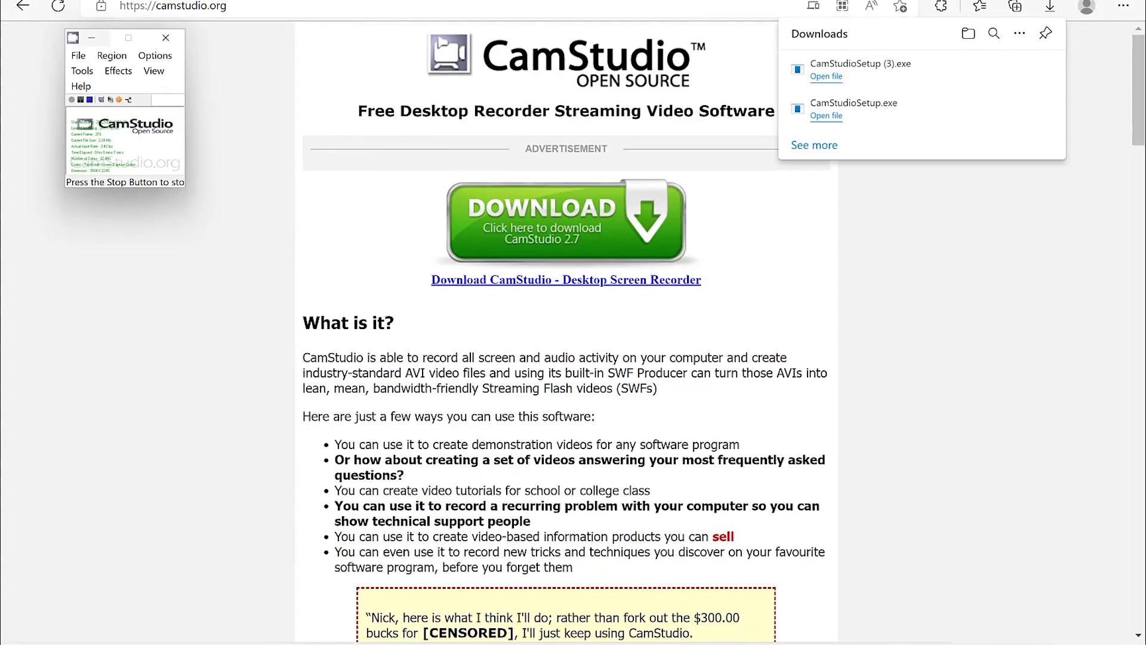
key(ctrl+t)
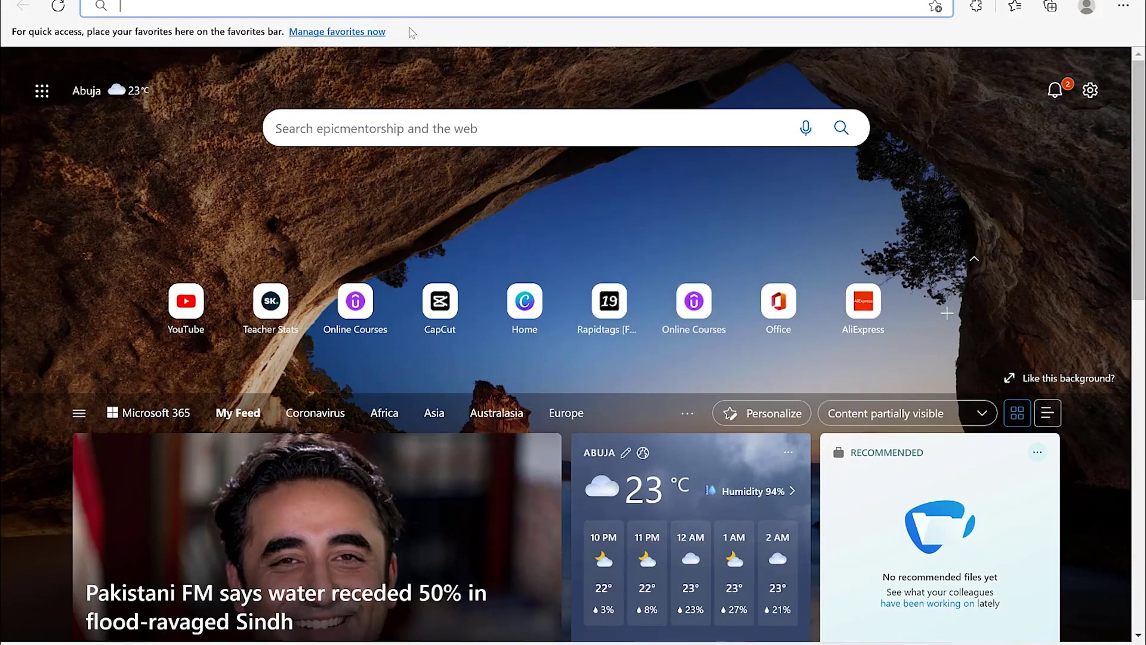
Load the Canva home page from the new tab's shortcut and scroll through it
click(525, 301)
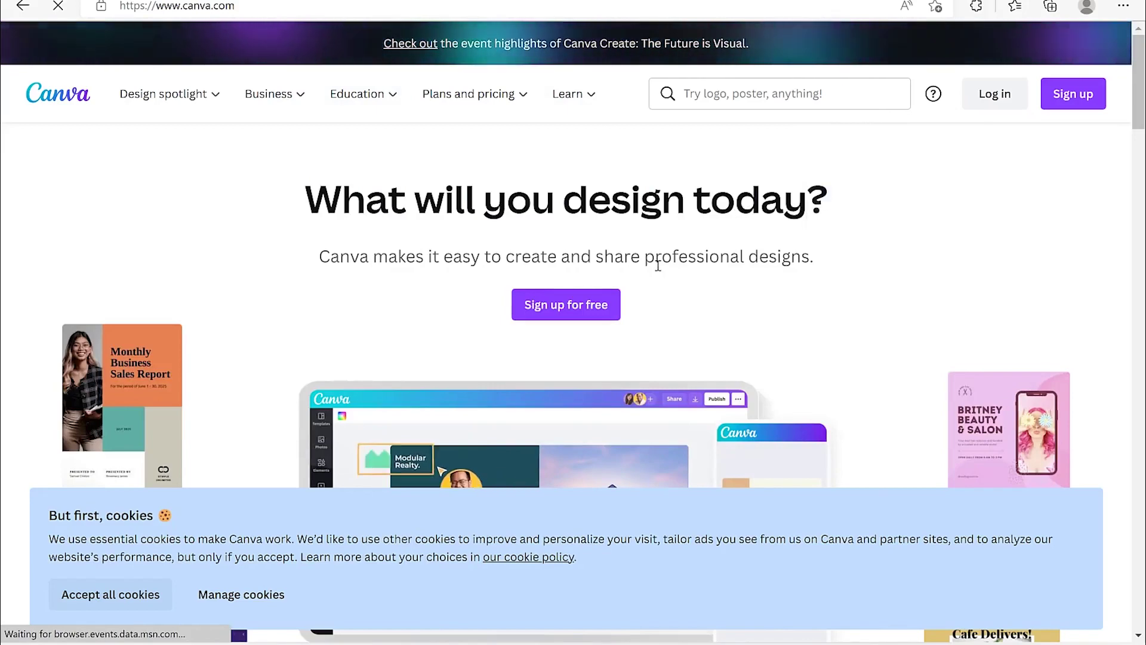
scroll(657, 266, down, 5)
scroll(658, 266, down, 3)
scroll(658, 265, up, 8)
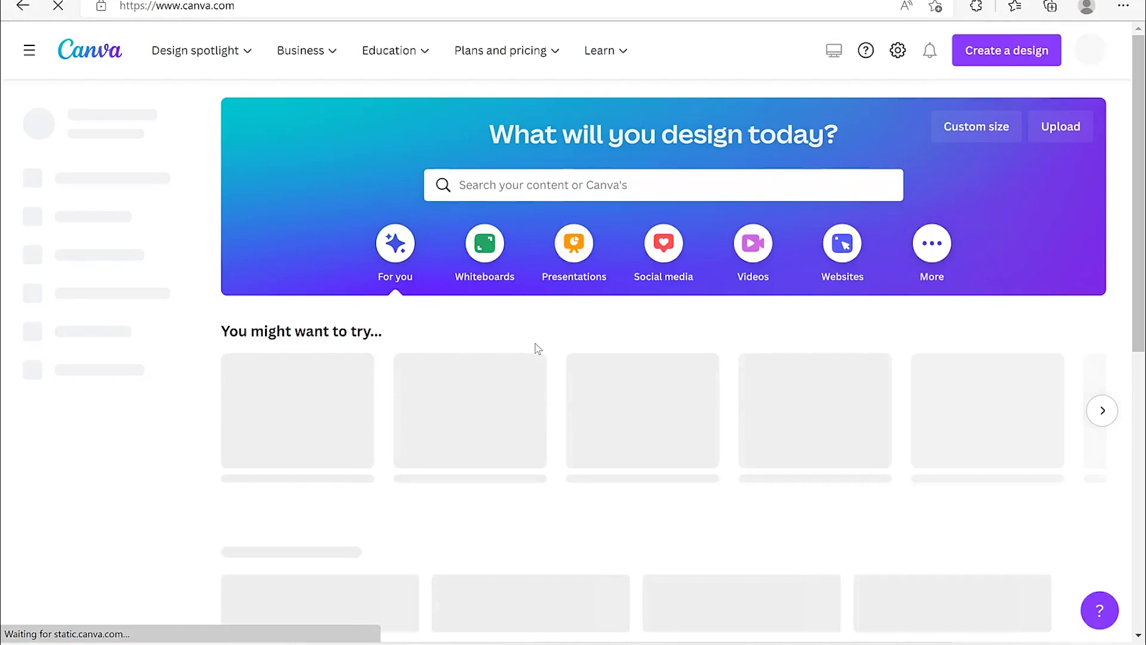
scroll(543, 335, down, 10)
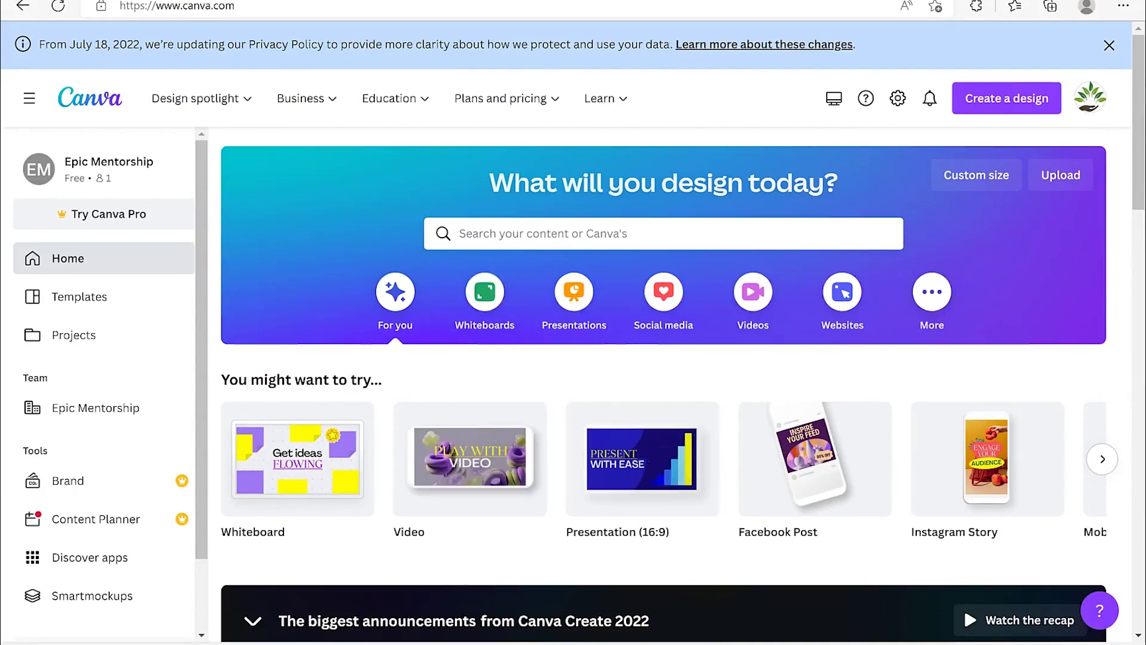
Bring CamStudio back to the front and show its File menu
mouse_move(679, 641)
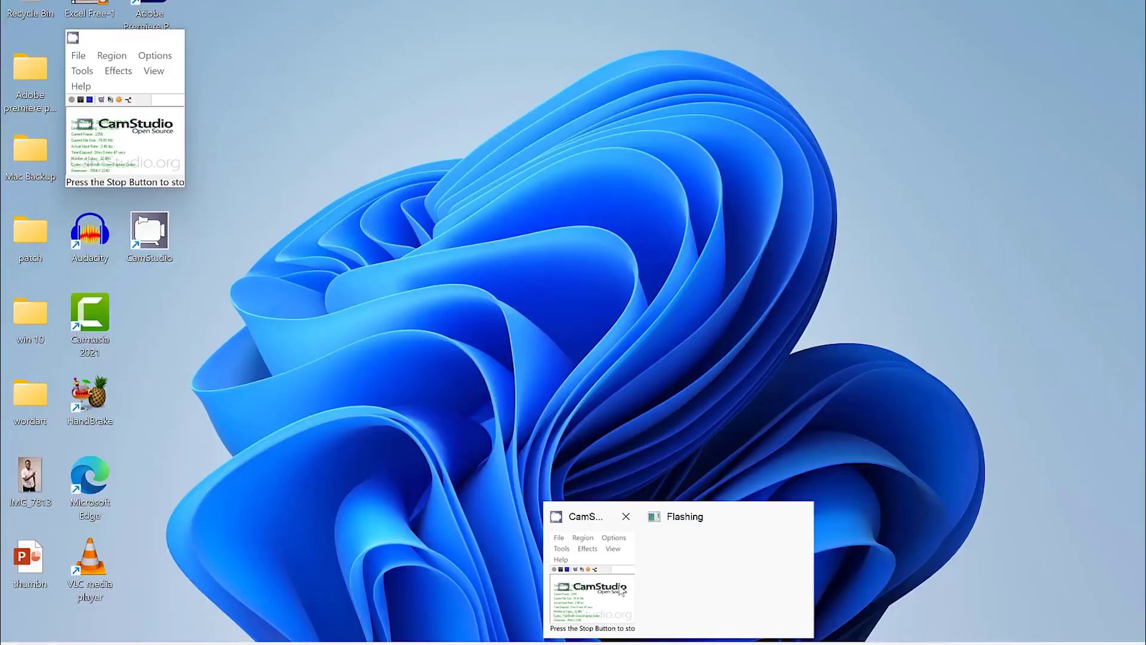
click(621, 591)
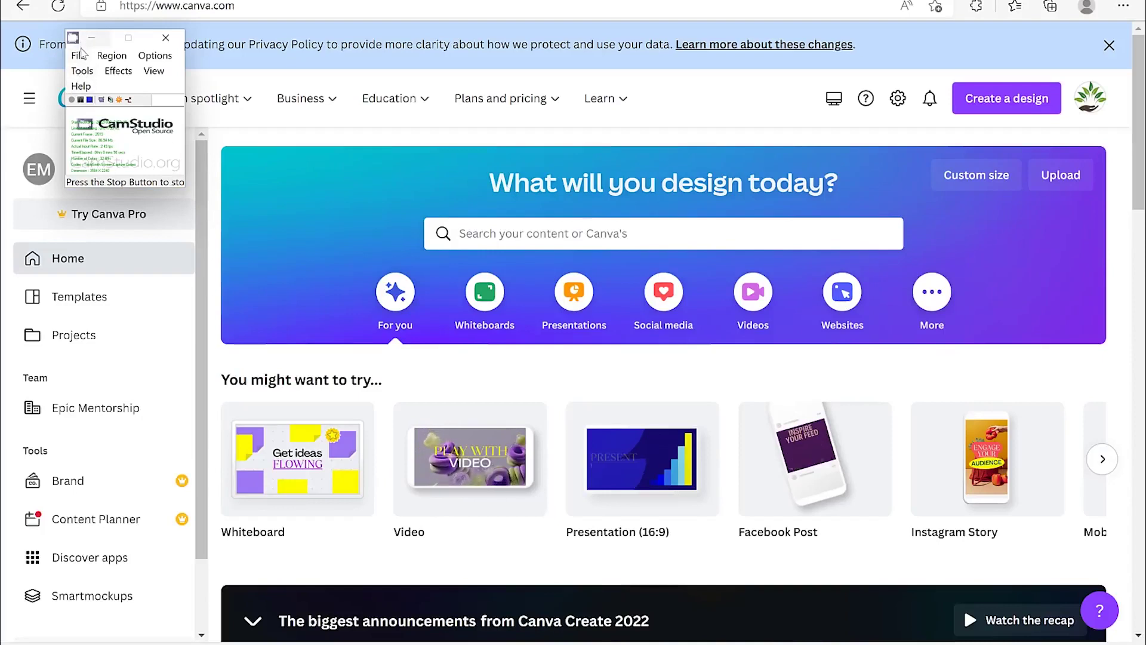
click(79, 55)
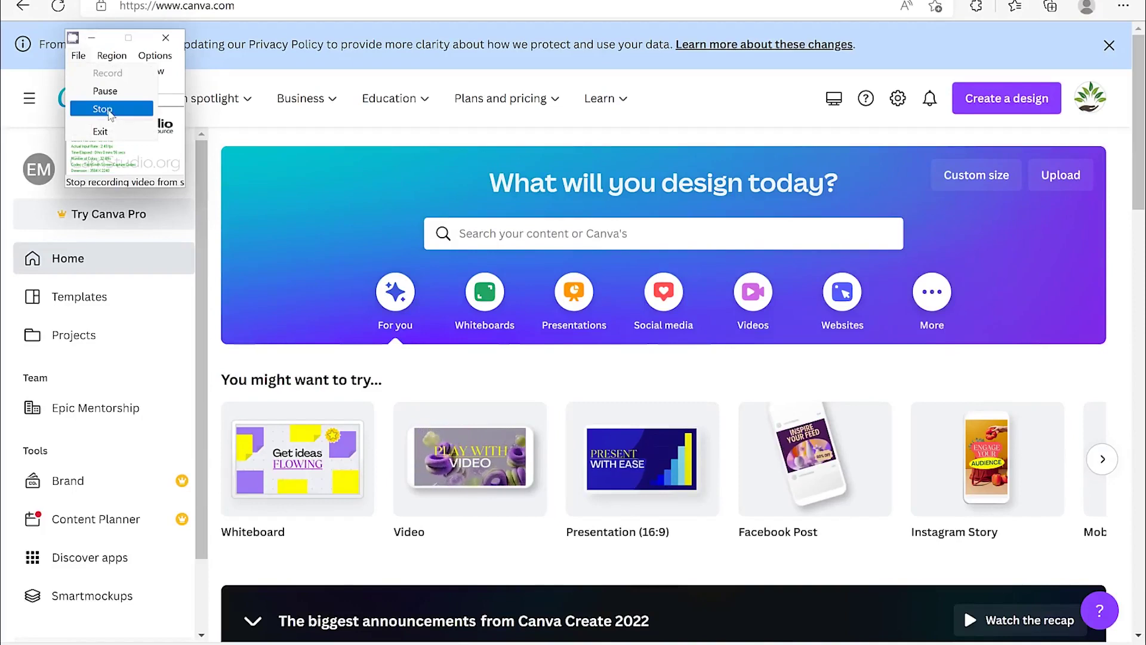
Stop the recording and save it as the AVI file 'My trial video'
click(102, 108)
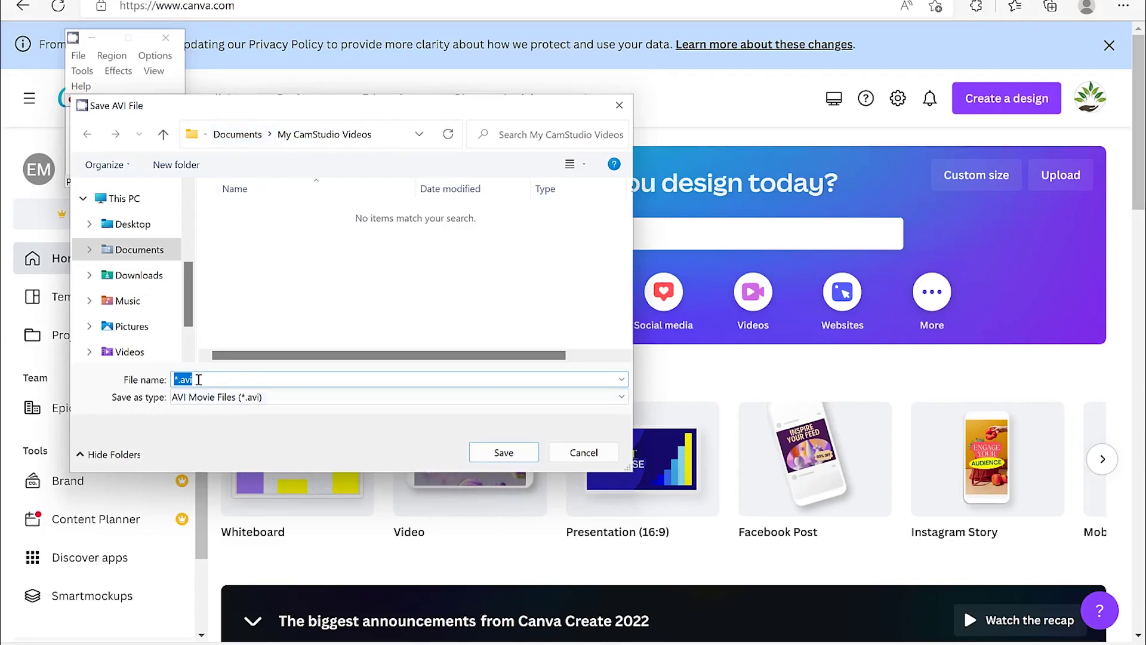
text(My trial video)
click(503, 452)
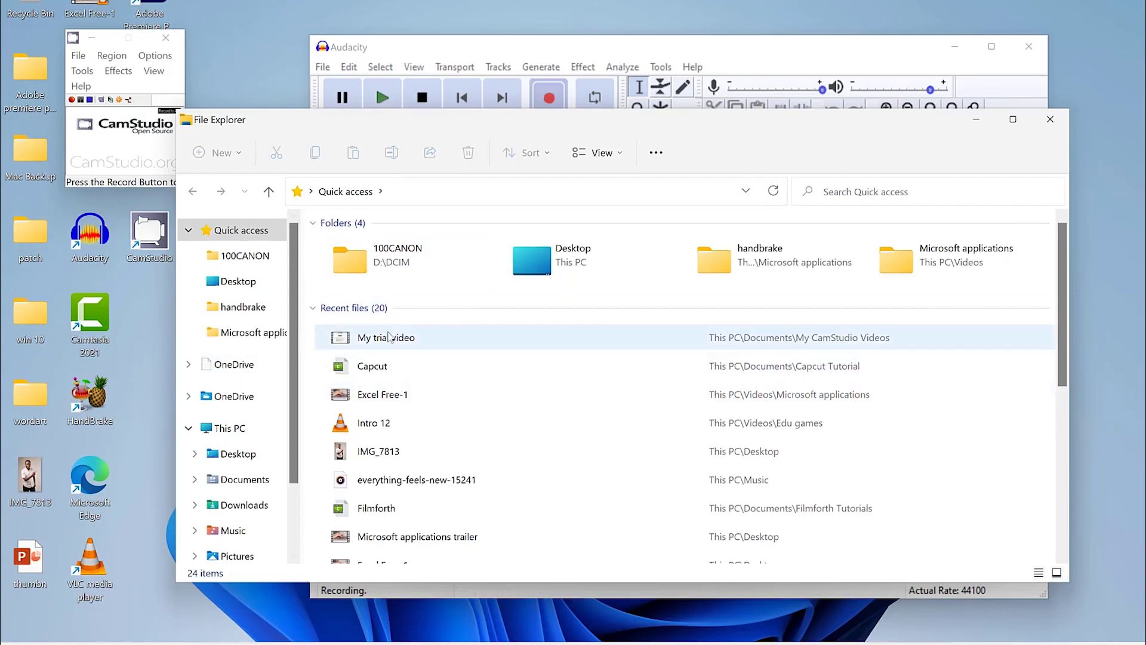
Browse to Documents > My CamStudio Videos in File Explorer
click(380, 345)
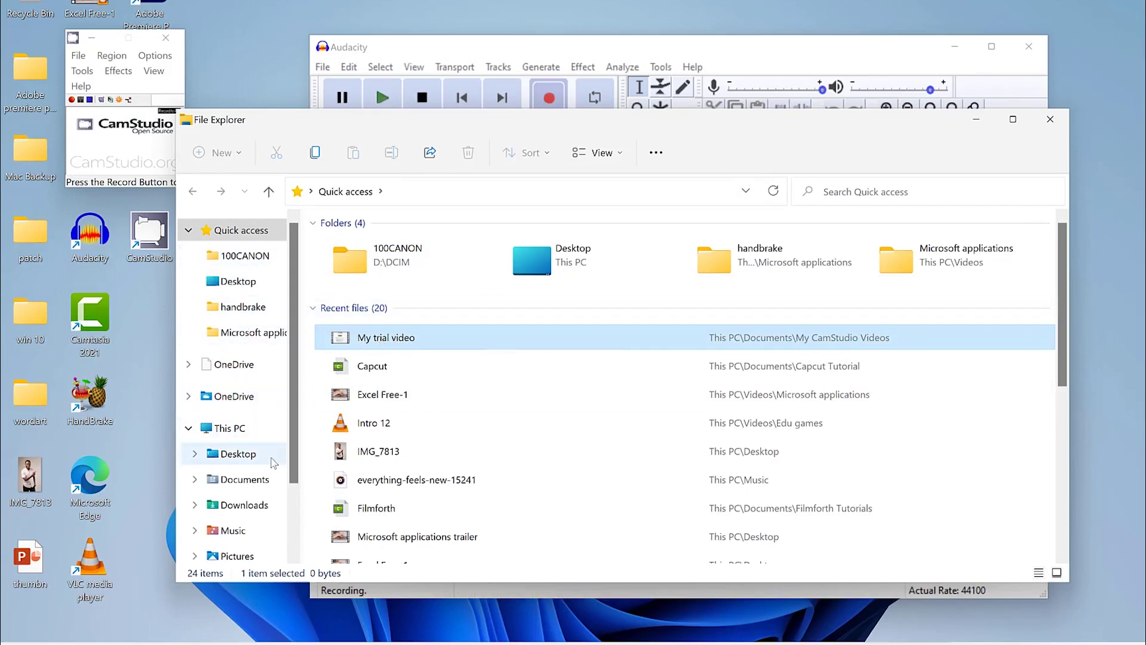
click(234, 479)
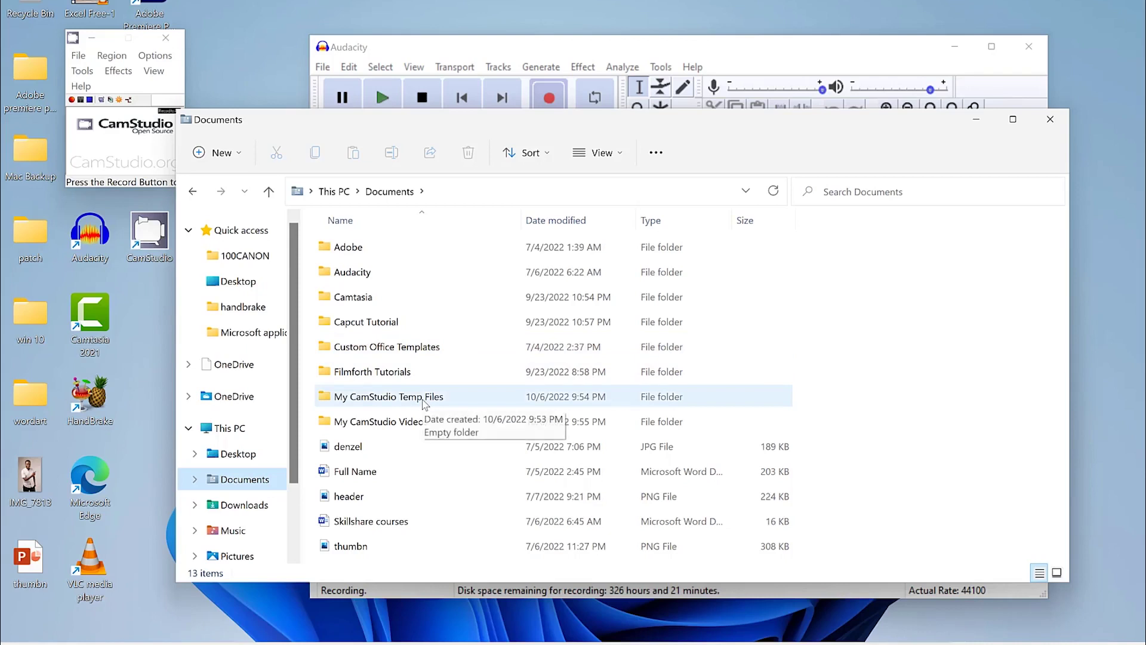
double_click(419, 421)
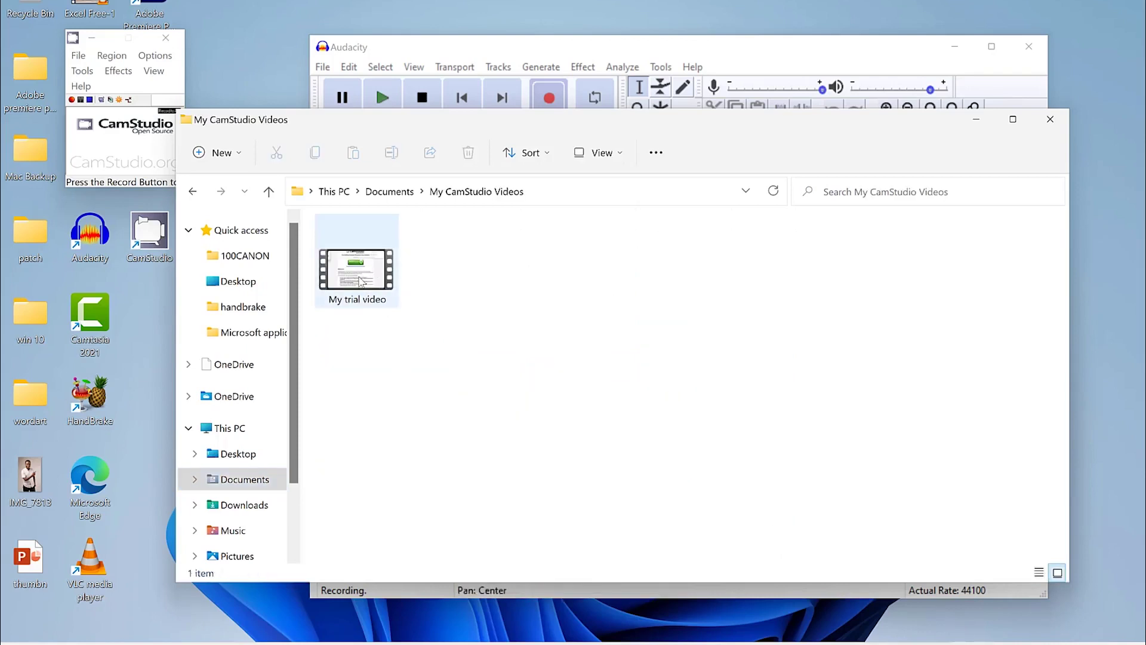
Open 'My trial video' with VLC media player
mouse_move(360, 281)
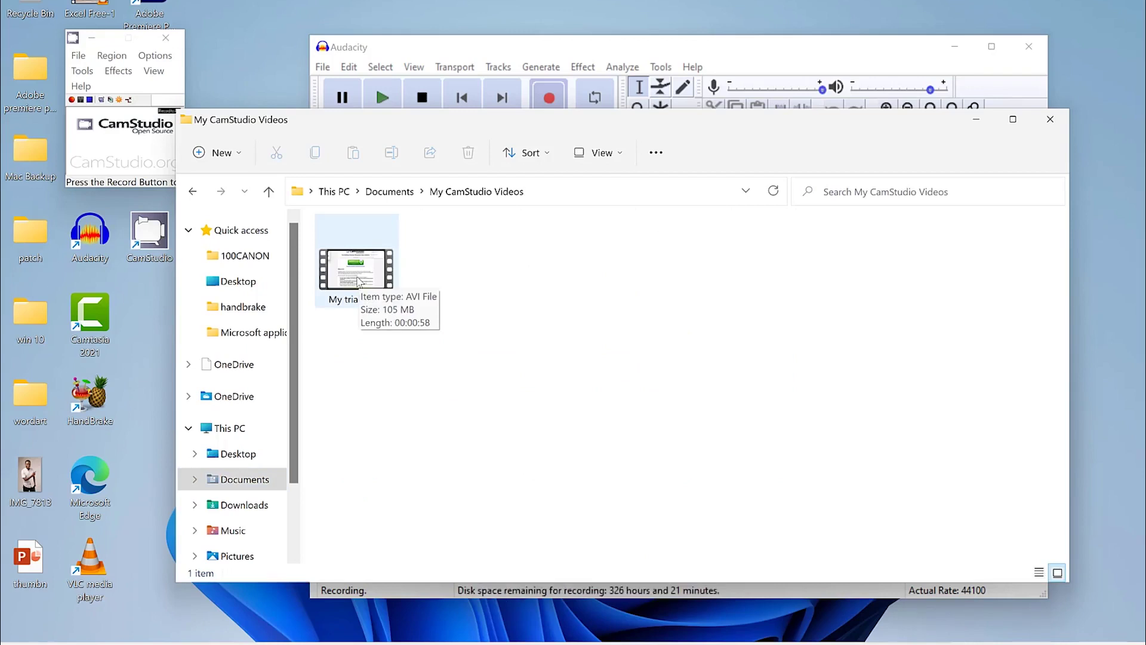
click(359, 281)
double_click(359, 282)
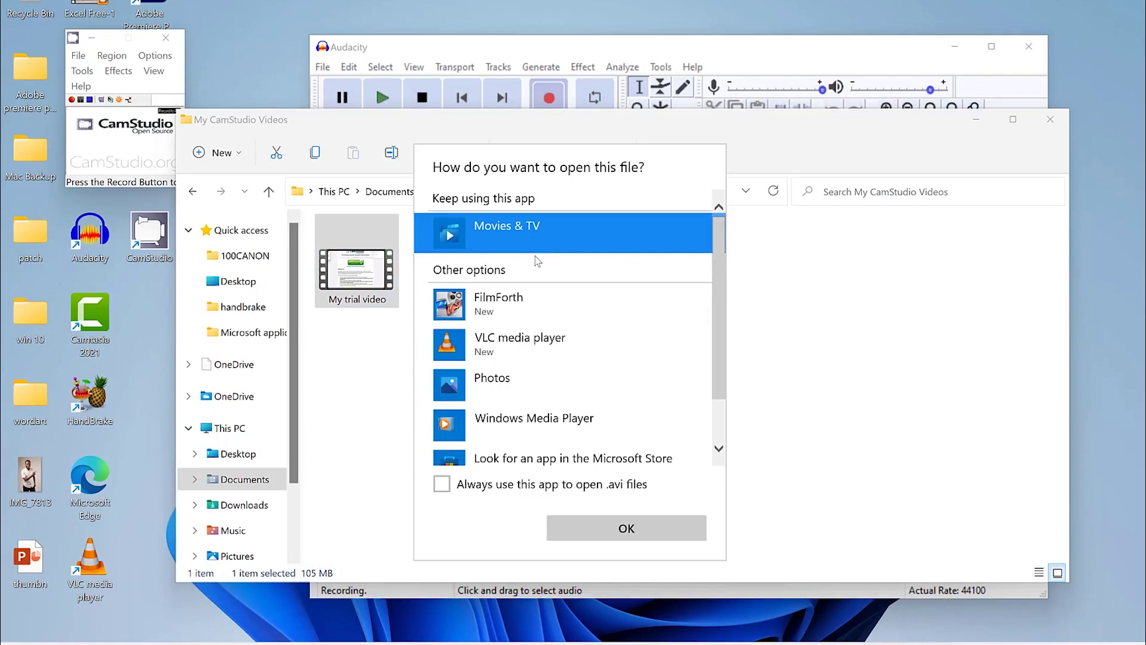
click(539, 337)
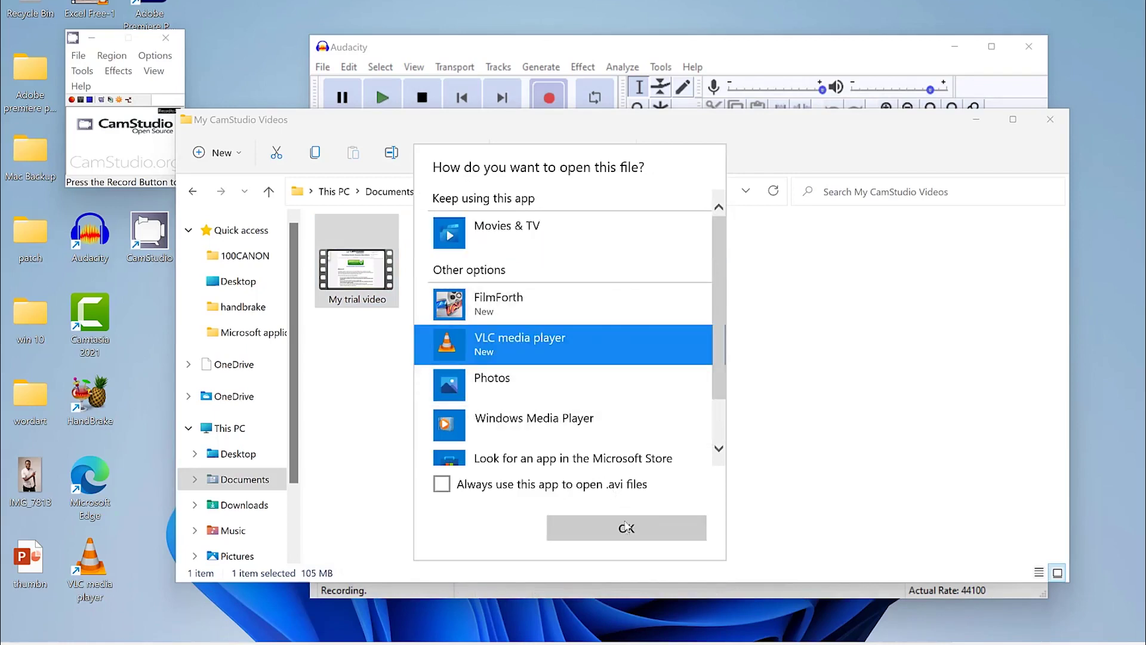
click(624, 525)
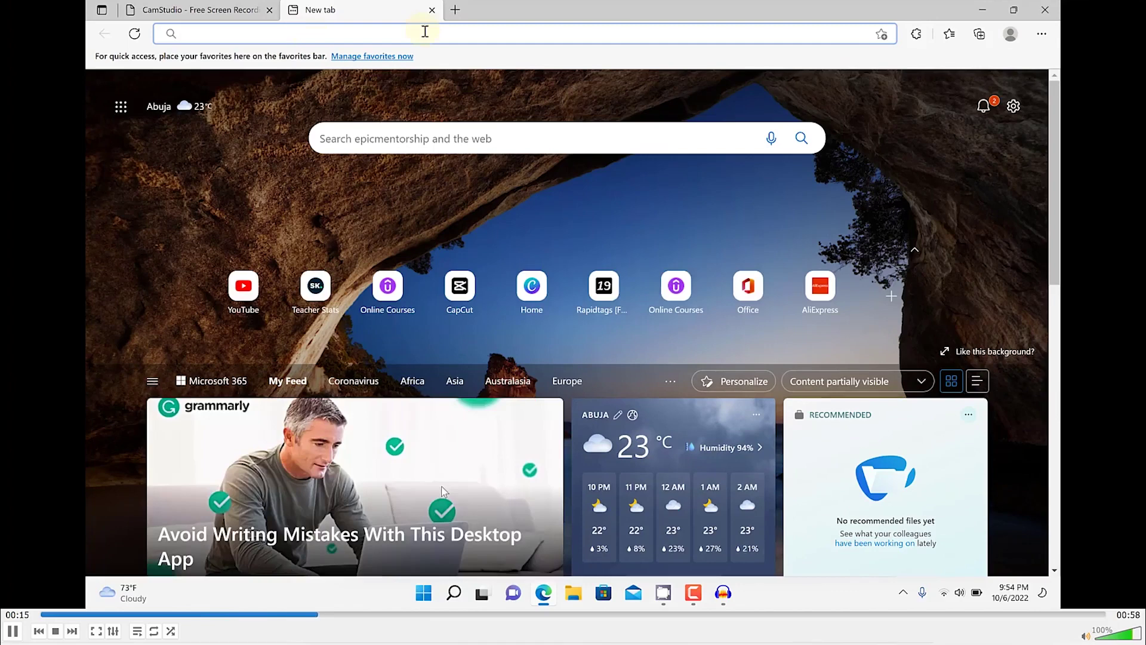
Pause the 'My trial video' playback and quit VLC, returning to My CamStudio Videos
key(space)
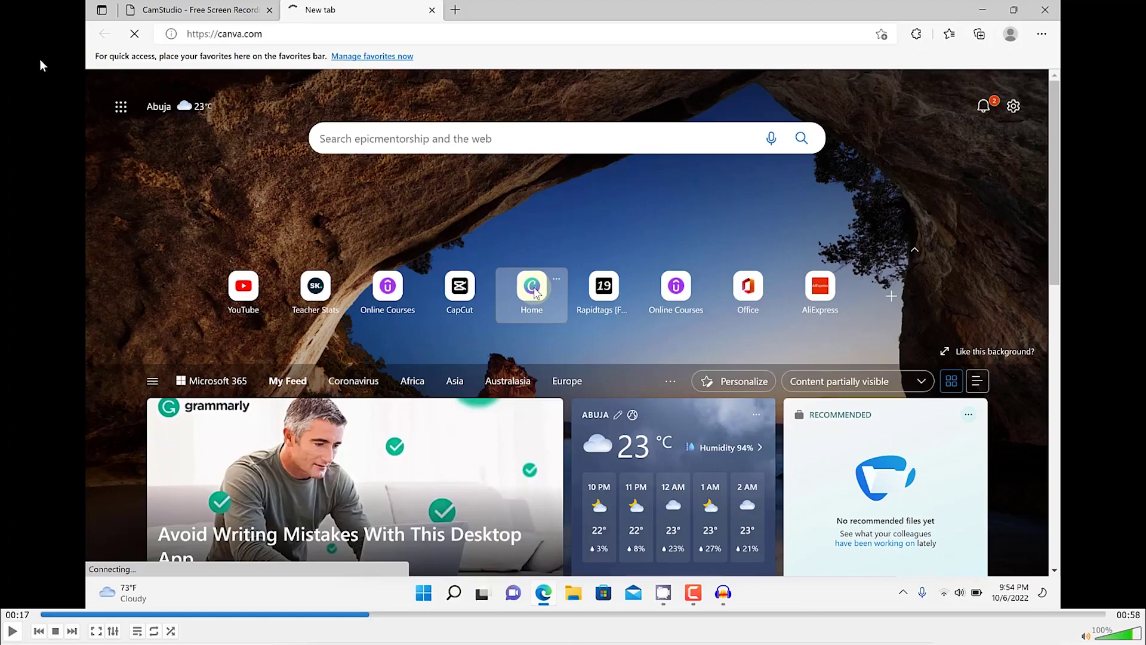
key(ctrl+q)
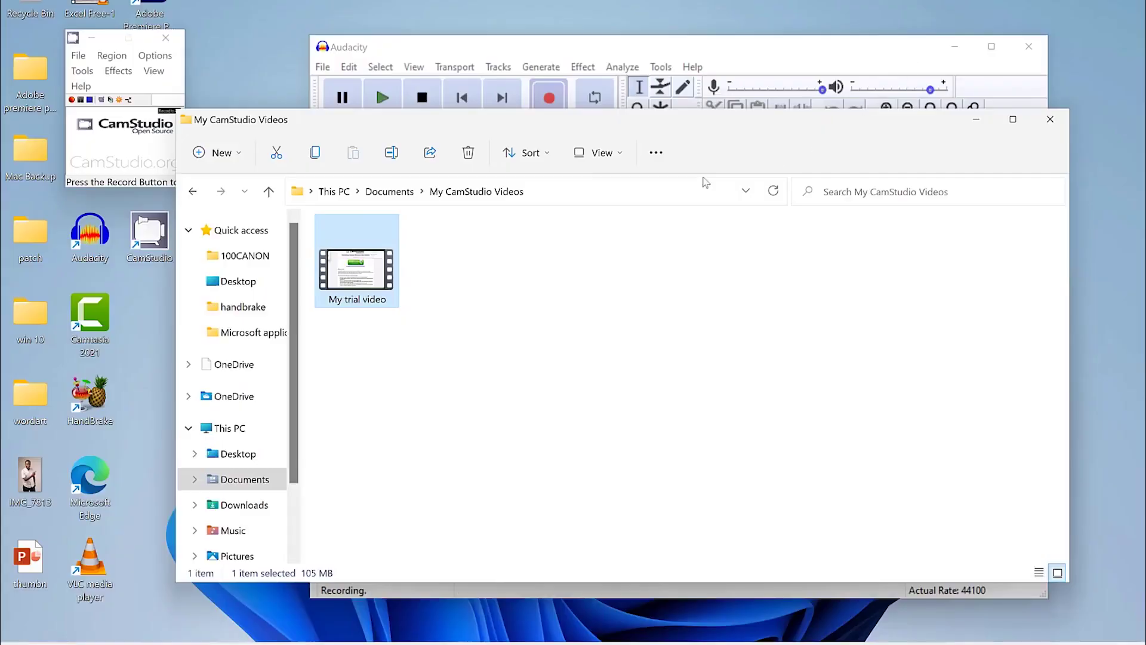
click(421, 293)
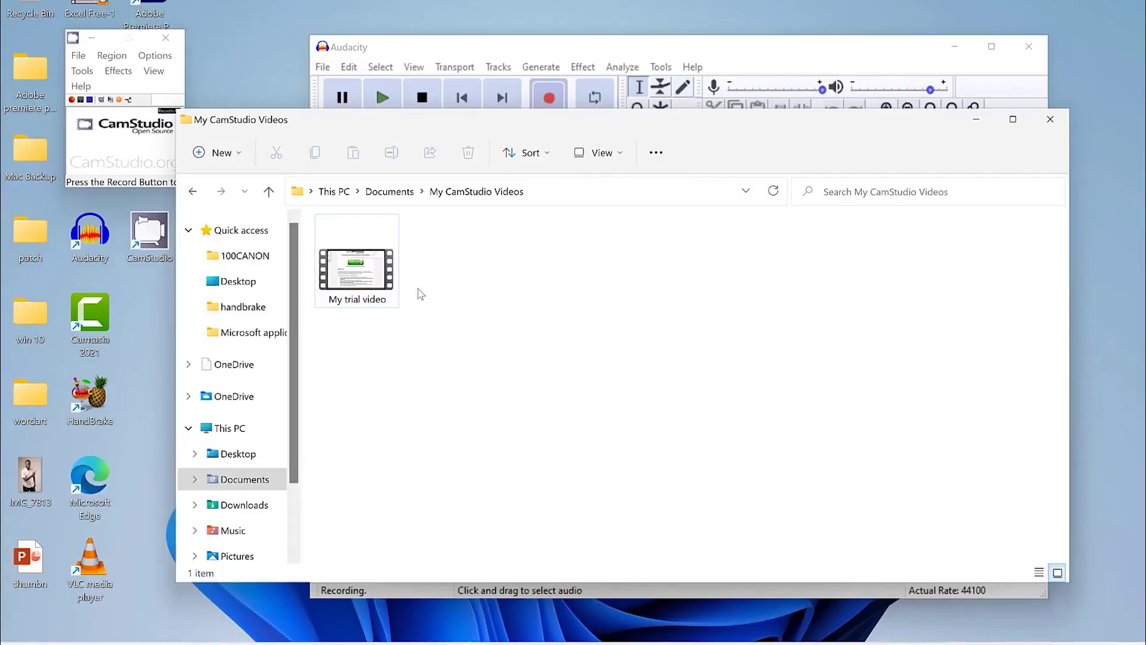